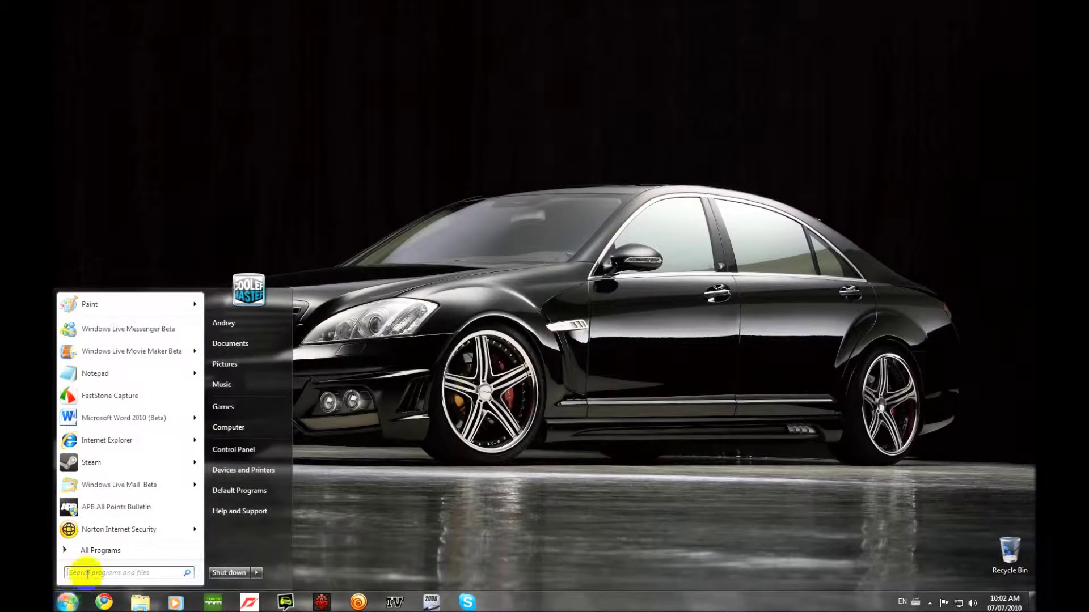
Open Windows Live Movie Maker from the installed Windows Live programs
left_click(89, 550)
scroll(107, 510, "down", 8)
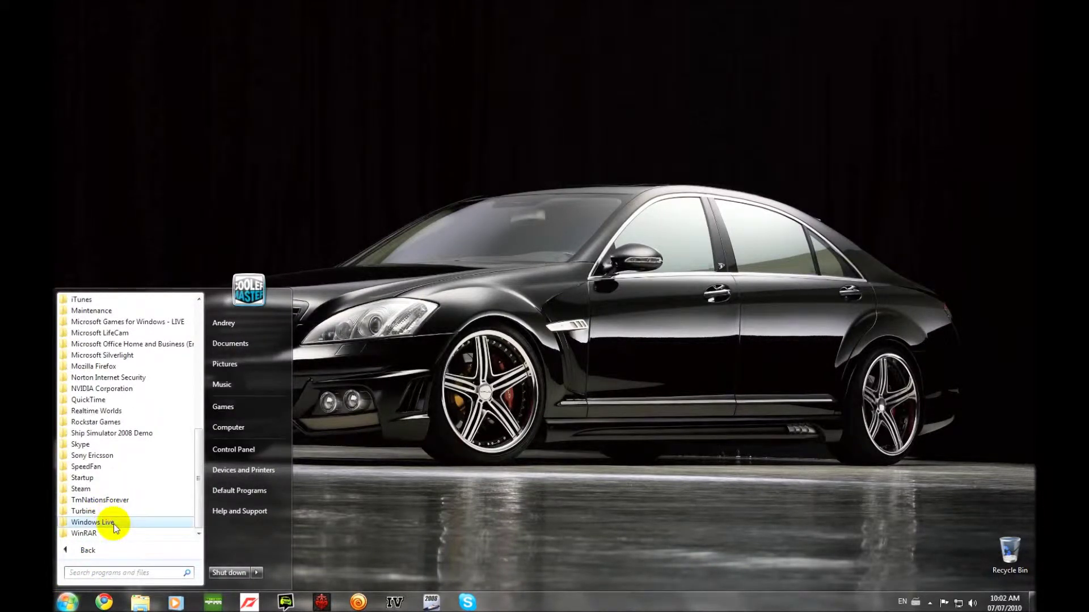
left_click(114, 523)
left_click(118, 502)
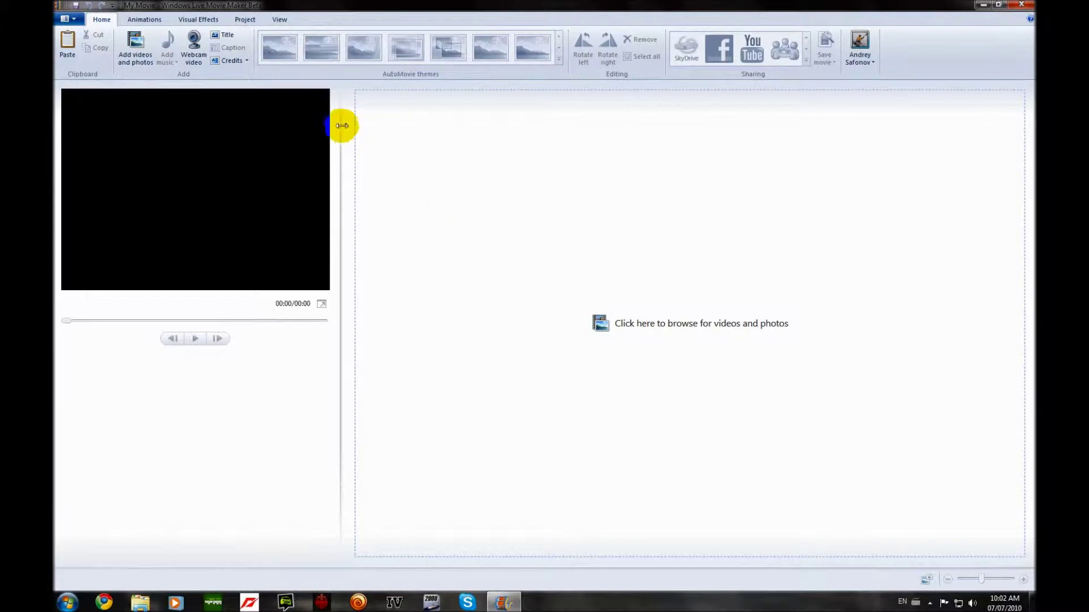
left_click(69, 20)
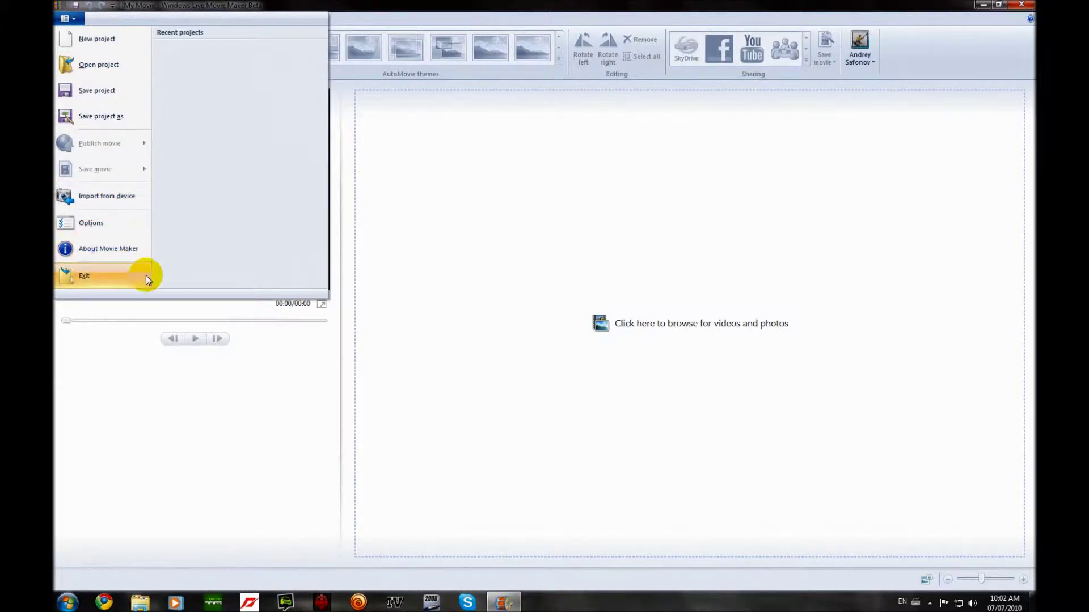
left_click(558, 296)
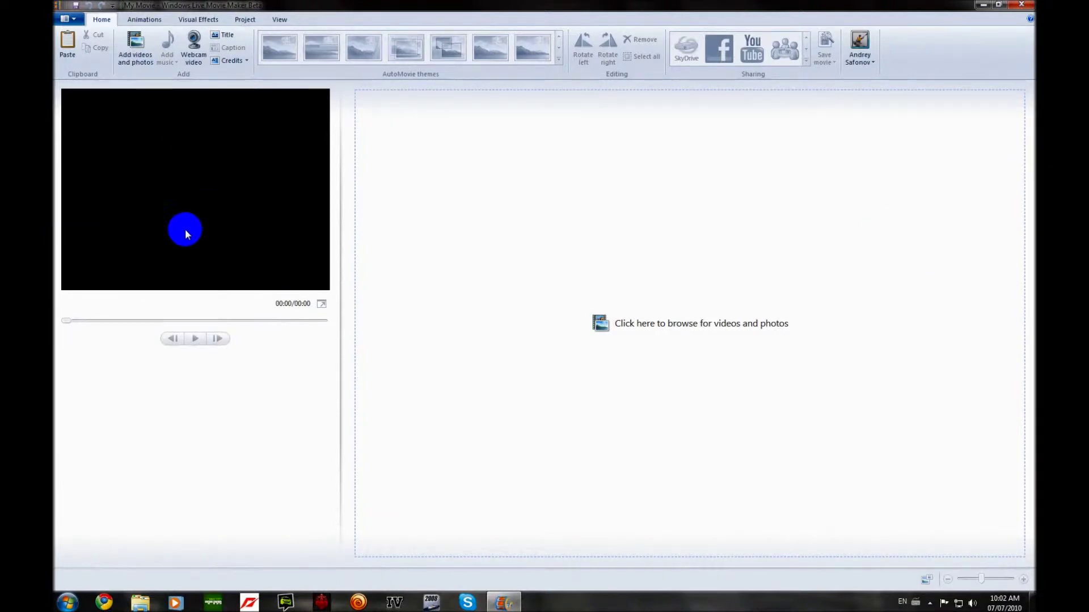
Add the Wildlife sample video to the project and play it in the preview
left_click(135, 44)
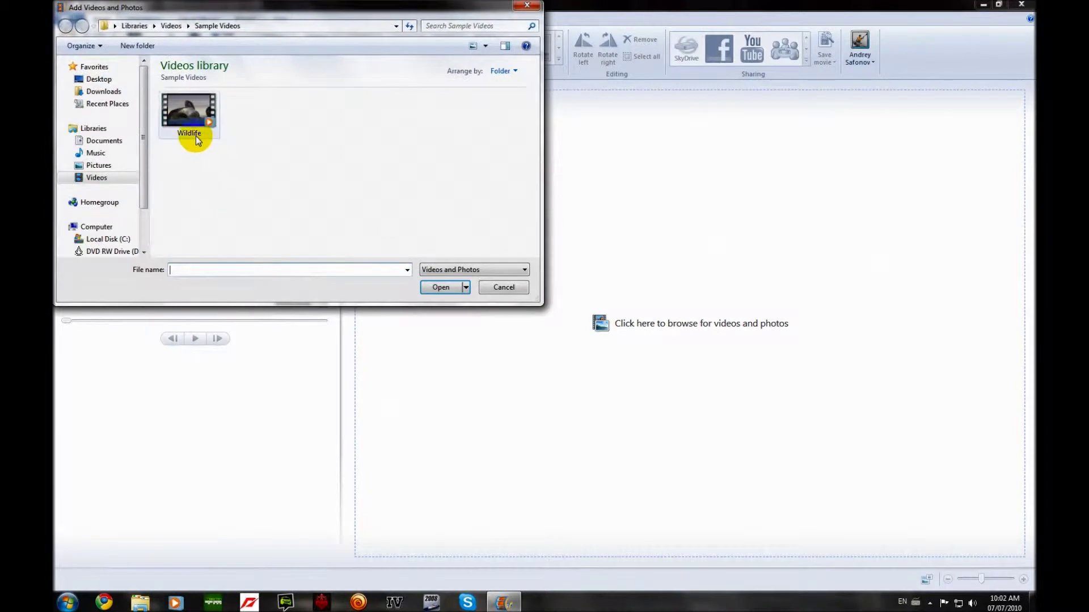
left_click(195, 135)
left_click(440, 288)
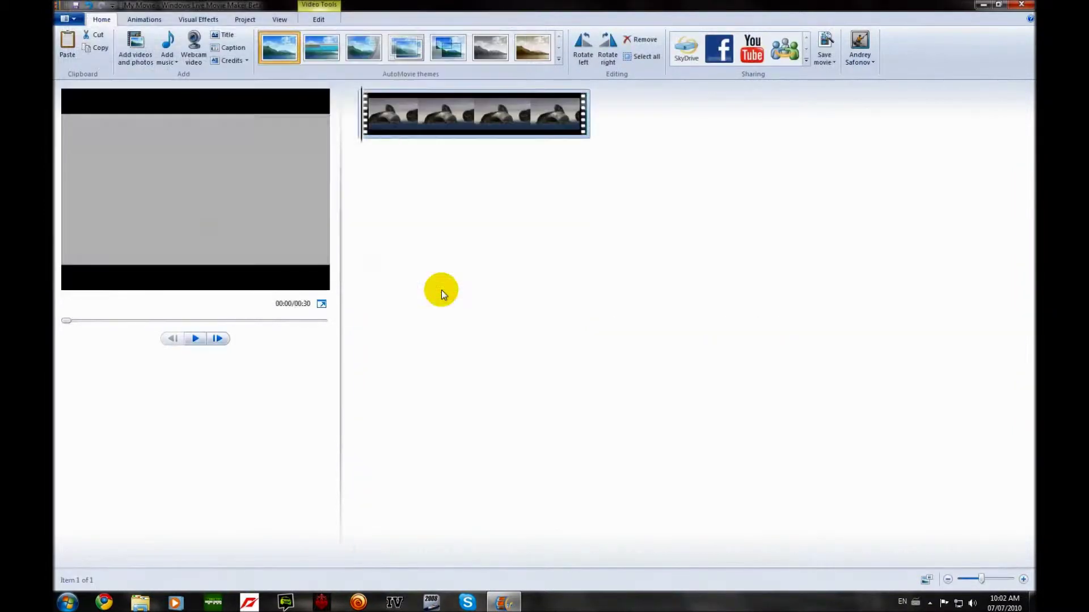
left_click(196, 338)
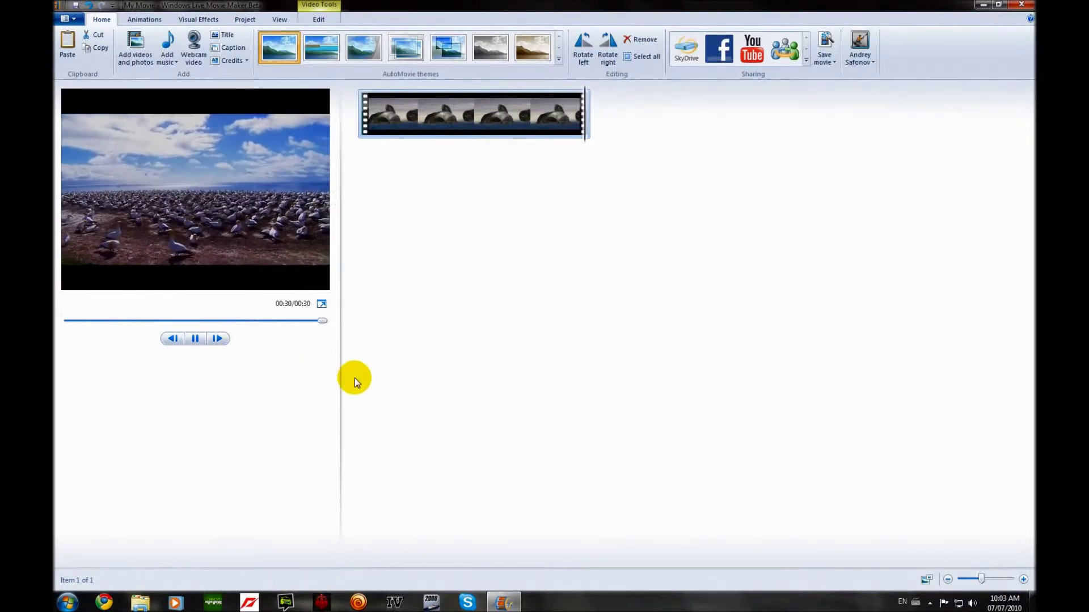
Add the blue mitsubishi_lancer_evo-x01 photo from the Pictures library after the video clip
left_click(135, 45)
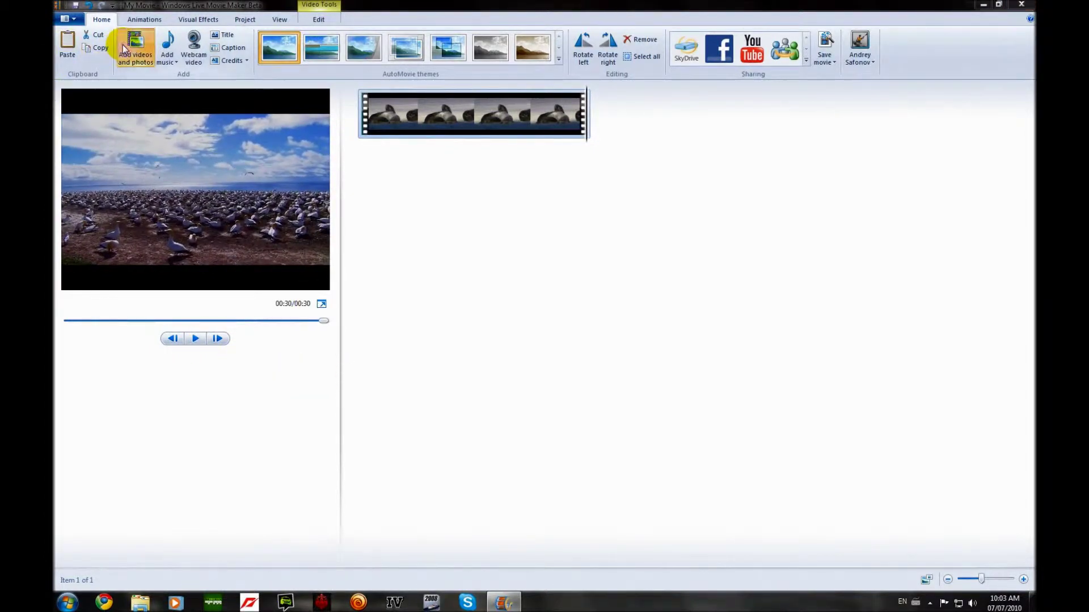
left_click(105, 165)
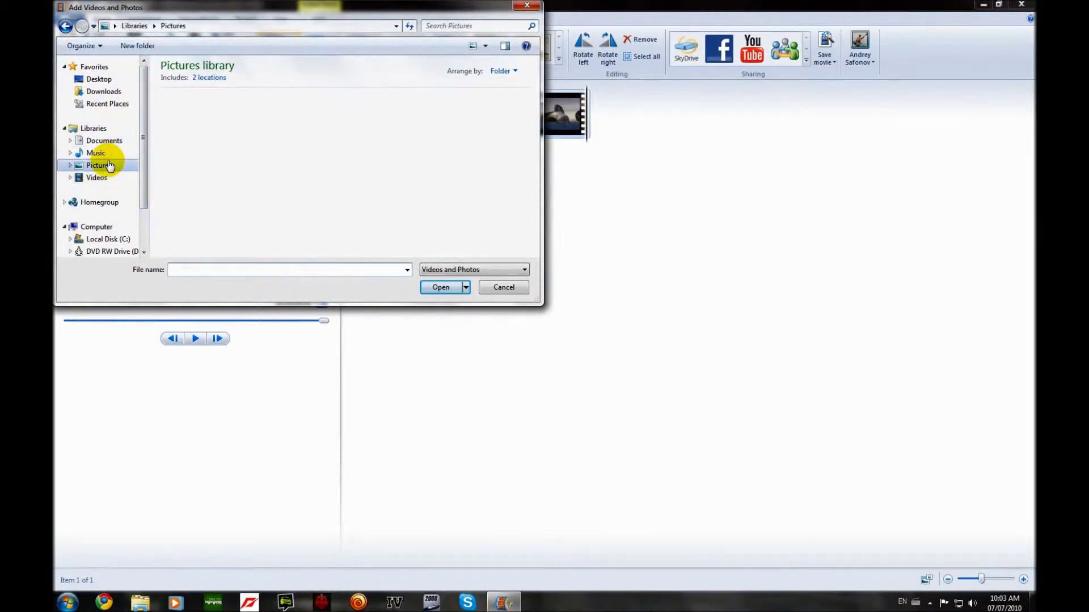
left_click_drag(535, 107, 540, 202)
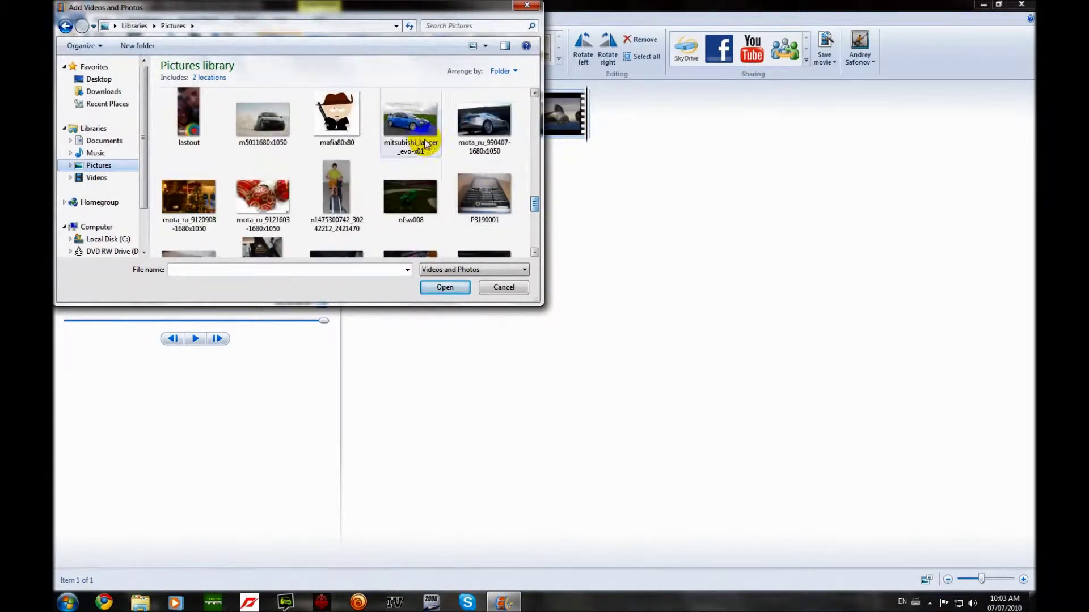
left_click(414, 131)
left_click(435, 288)
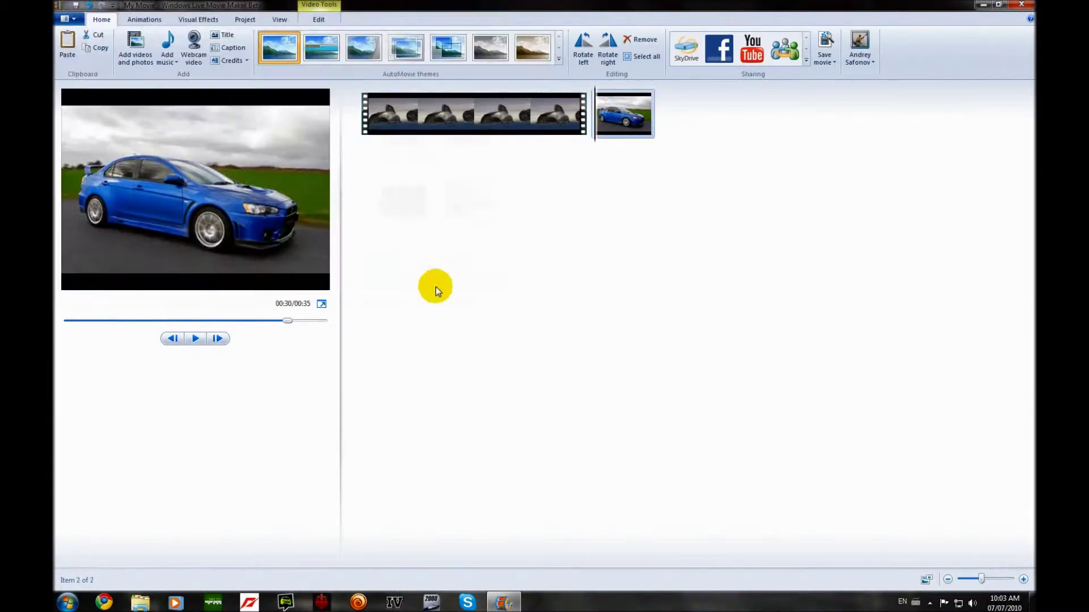
Add the red Audi Locus concept picture and the 03_le_mans_11 Audi motorsport picture to the project
left_click(142, 47)
left_click(437, 250)
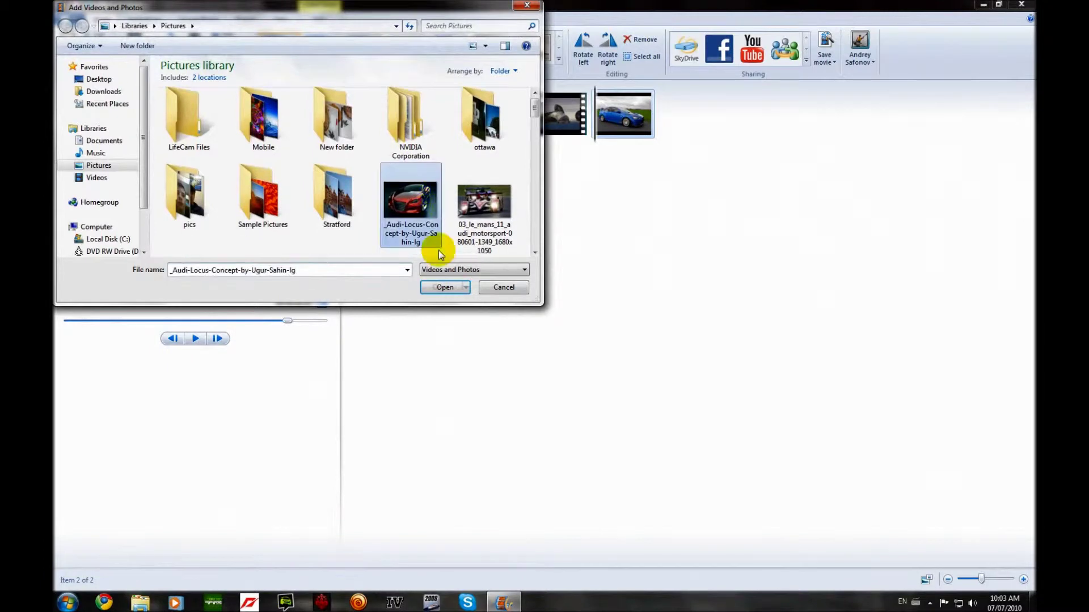
left_click(442, 287)
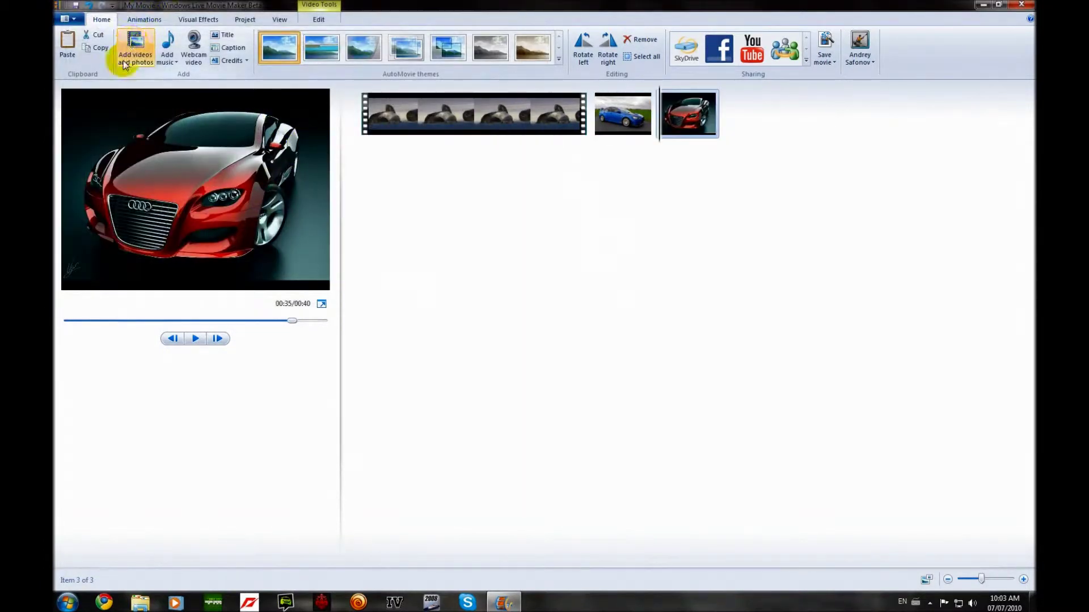
left_click(131, 49)
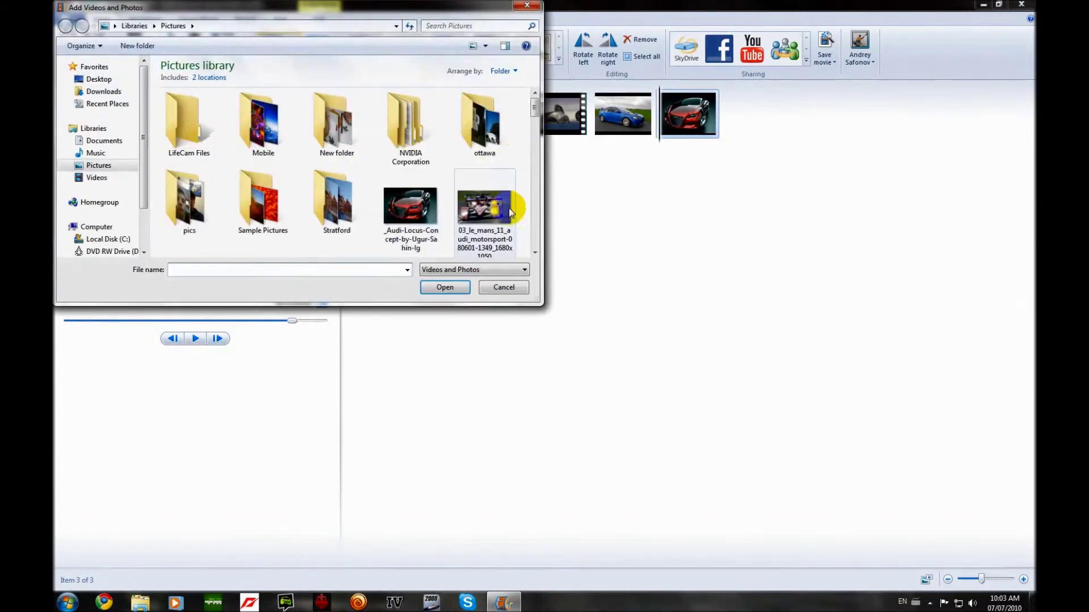
left_click(484, 207)
left_click(440, 287)
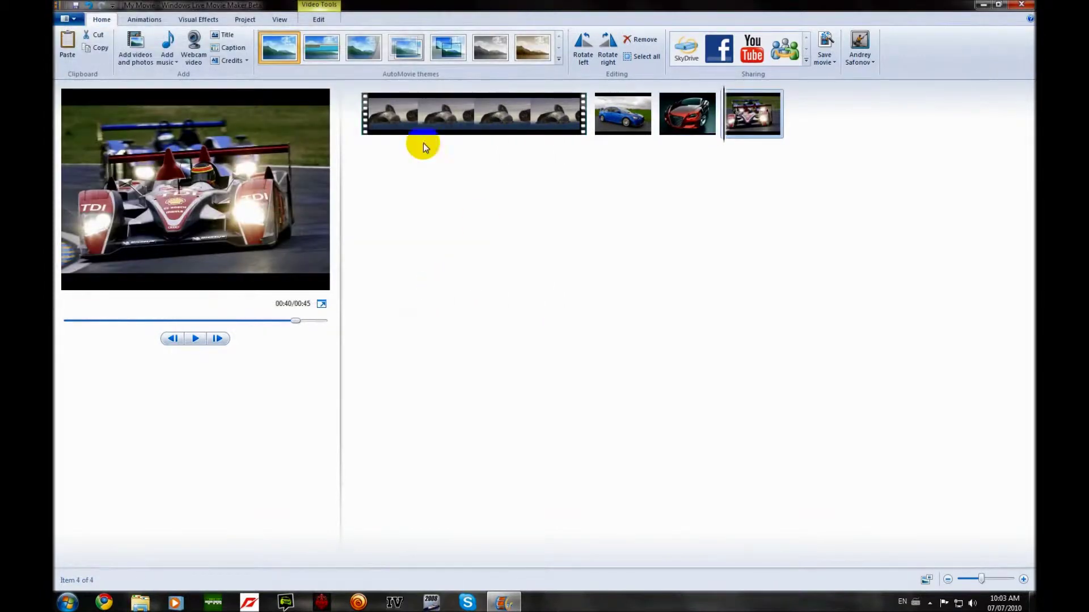
Add the silver Mercedes picture 466780.1-lg from the Pictures library to the project
left_click(131, 44)
left_click_drag(535, 107, 535, 146)
left_click(260, 153)
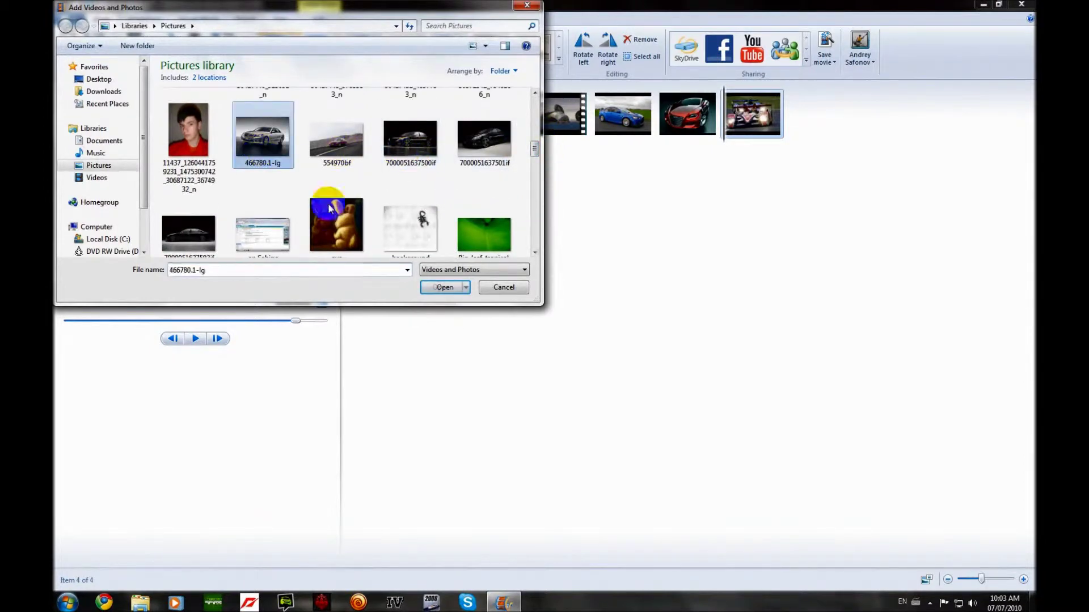
left_click(444, 287)
Remove the E-Klasse caption attached to the silver Mercedes picture
left_click(817, 145)
right_click(801, 149)
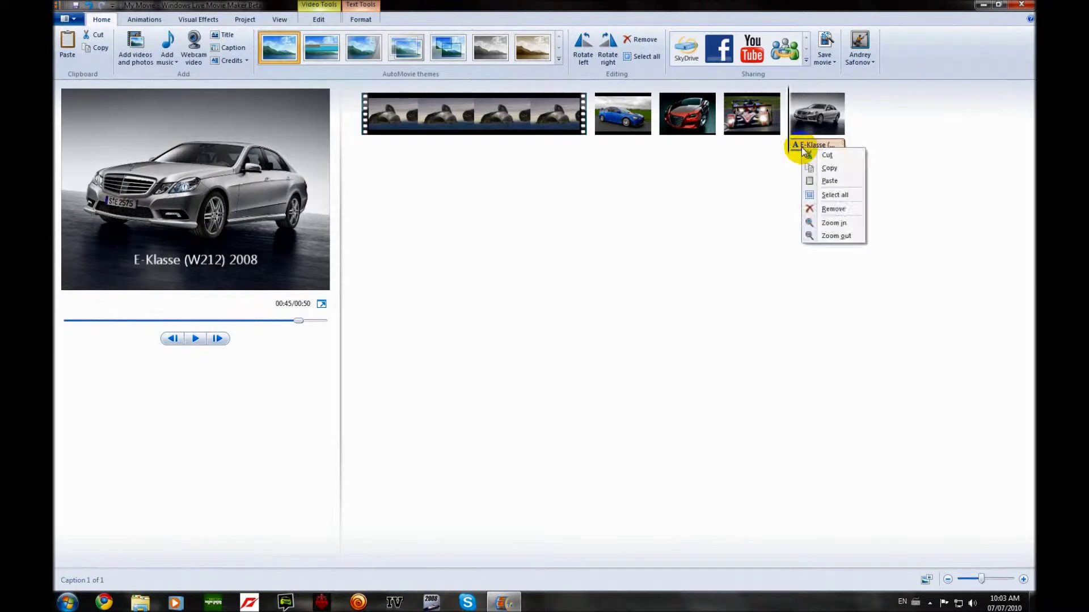
left_click(834, 209)
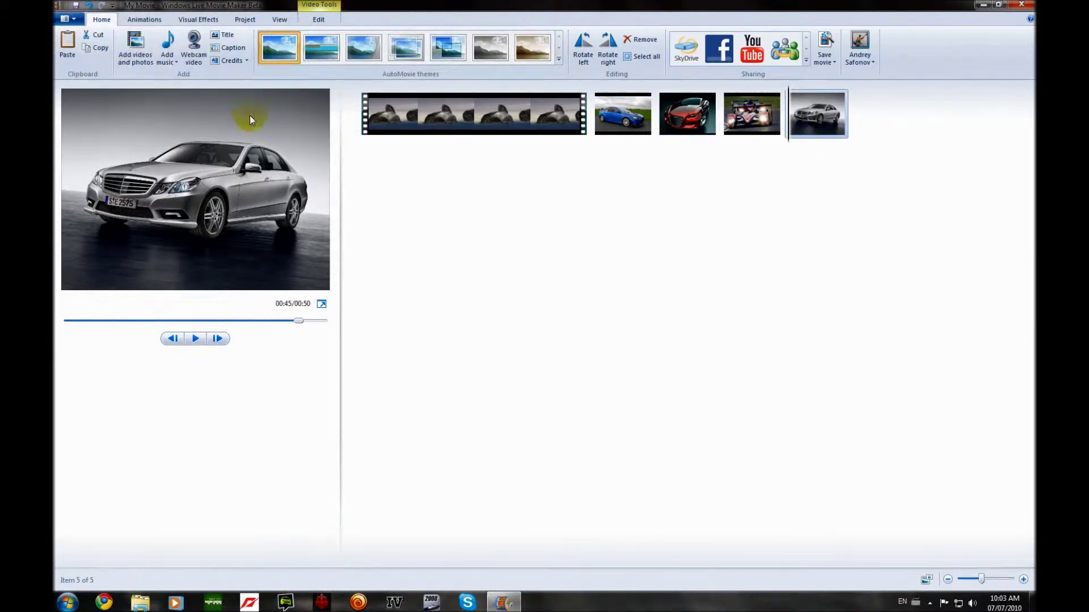
Preview several transition animations on the silver Mercedes picture
left_click(139, 19)
left_click(165, 53)
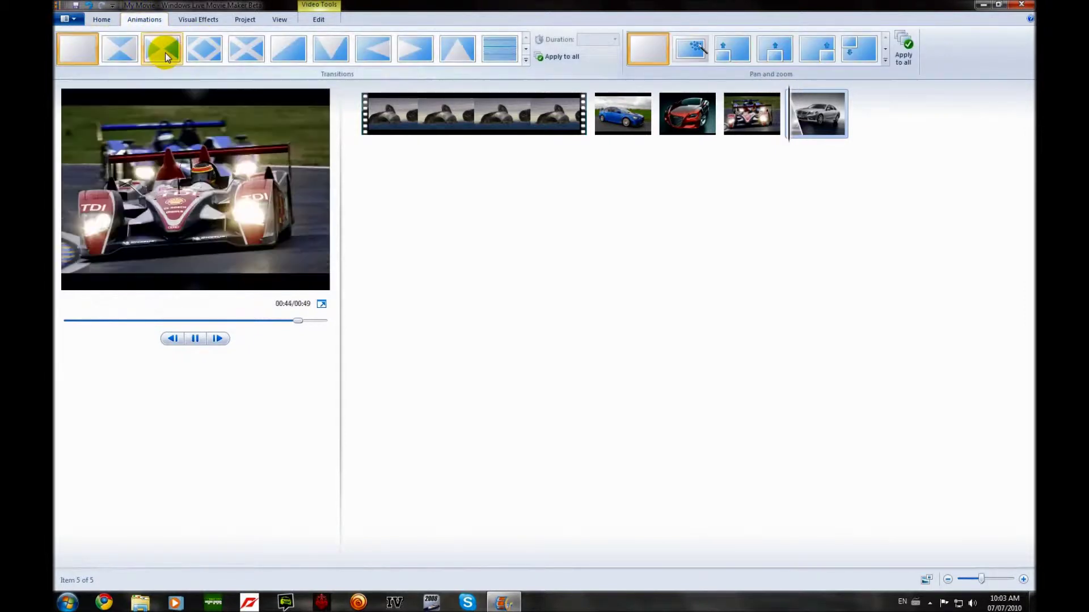
left_click(222, 53)
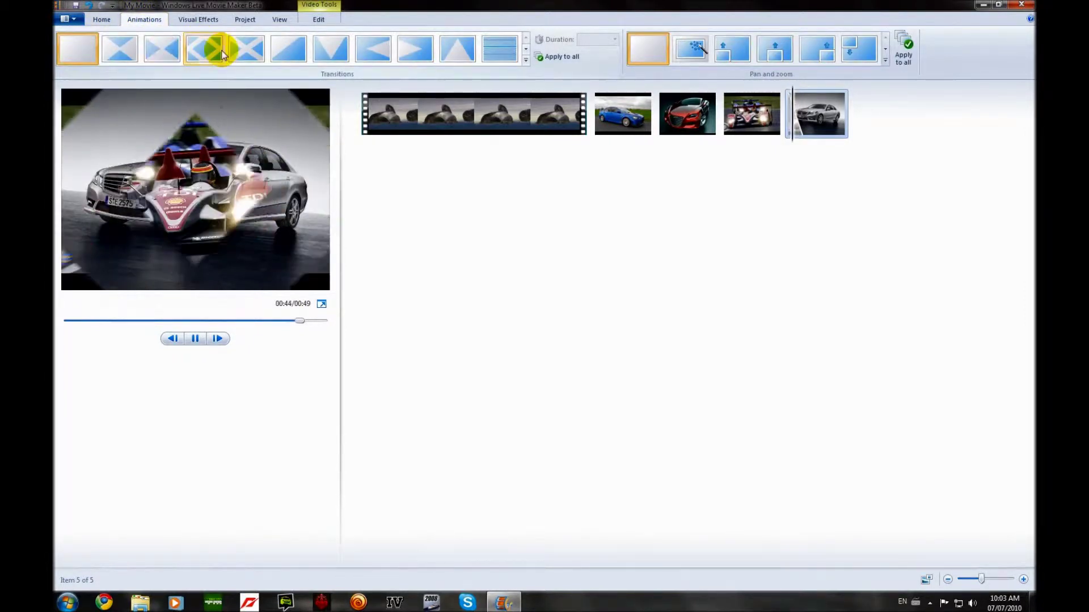
left_click(301, 52)
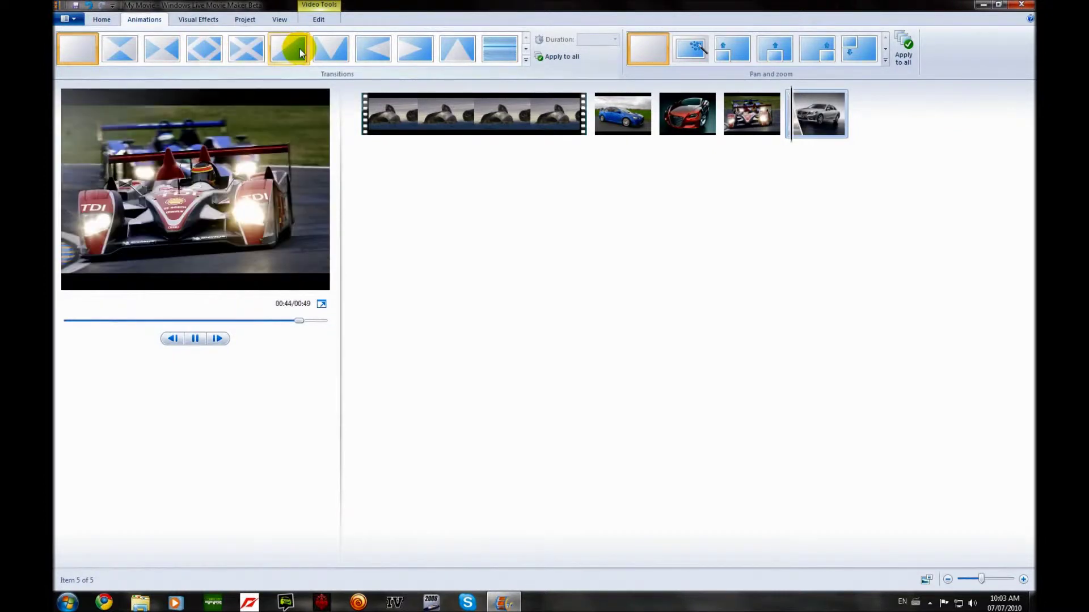
Browse the visual effects and preview them on the silver Mercedes picture, including Pixelate
left_click(198, 19)
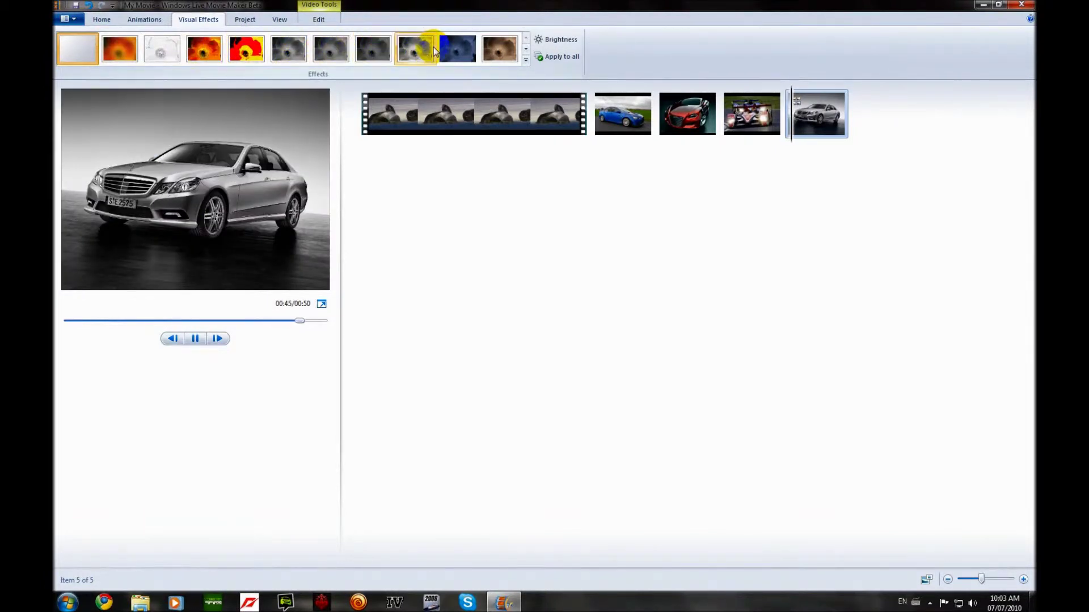
left_click(525, 49)
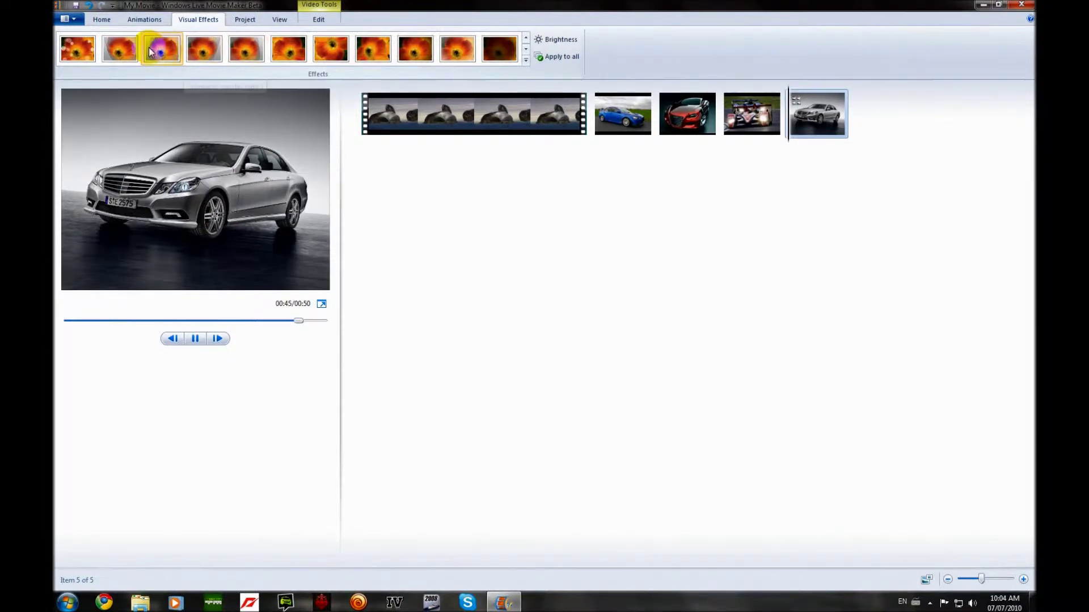
left_click(526, 50)
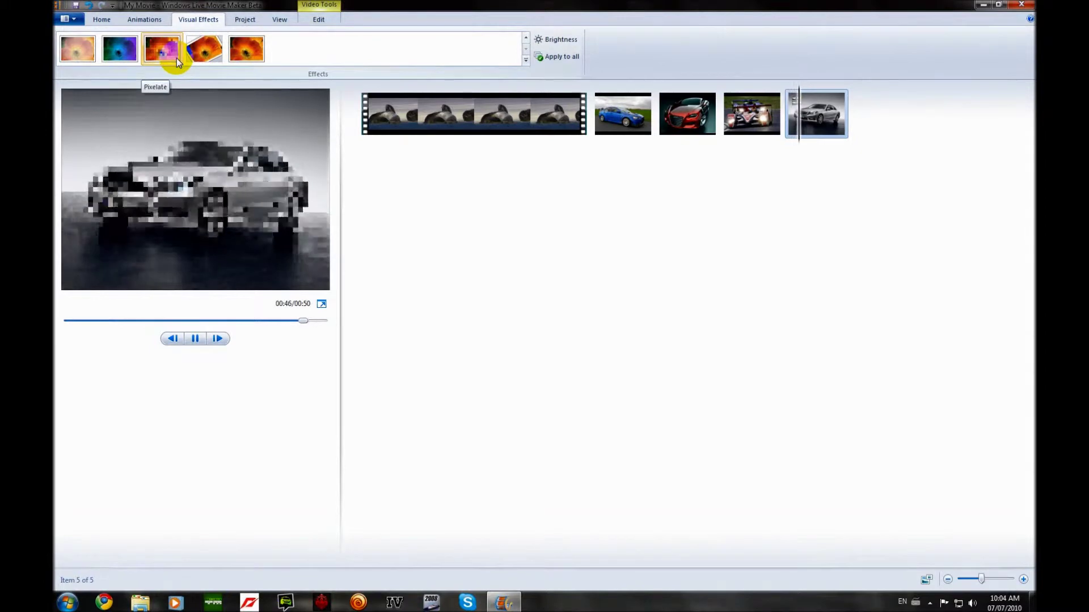
Set the project's aspect ratio to Widescreen (16:9)
left_click(250, 22)
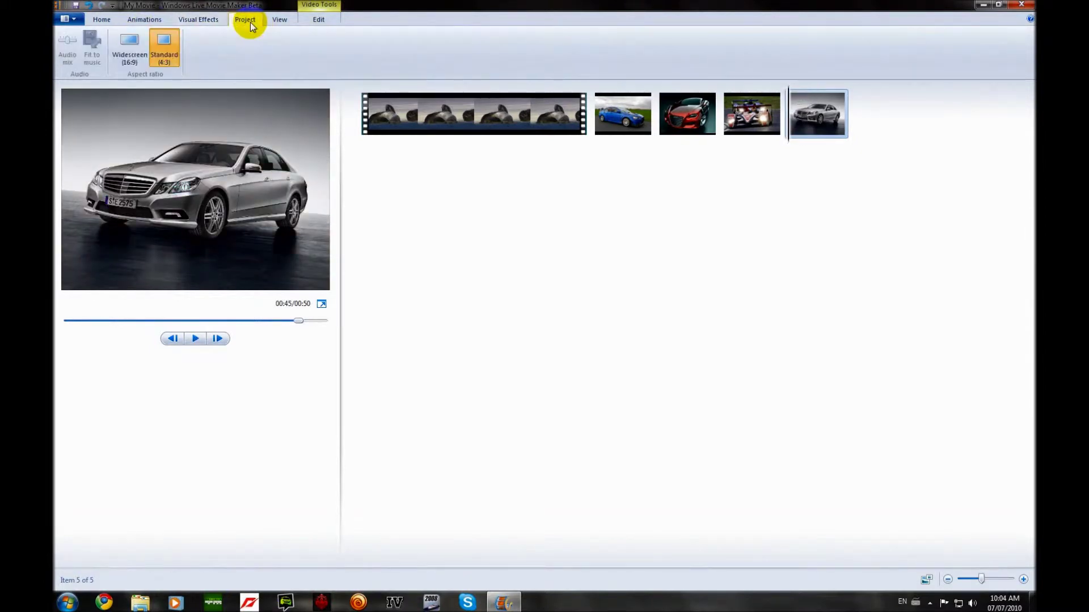
left_click(137, 50)
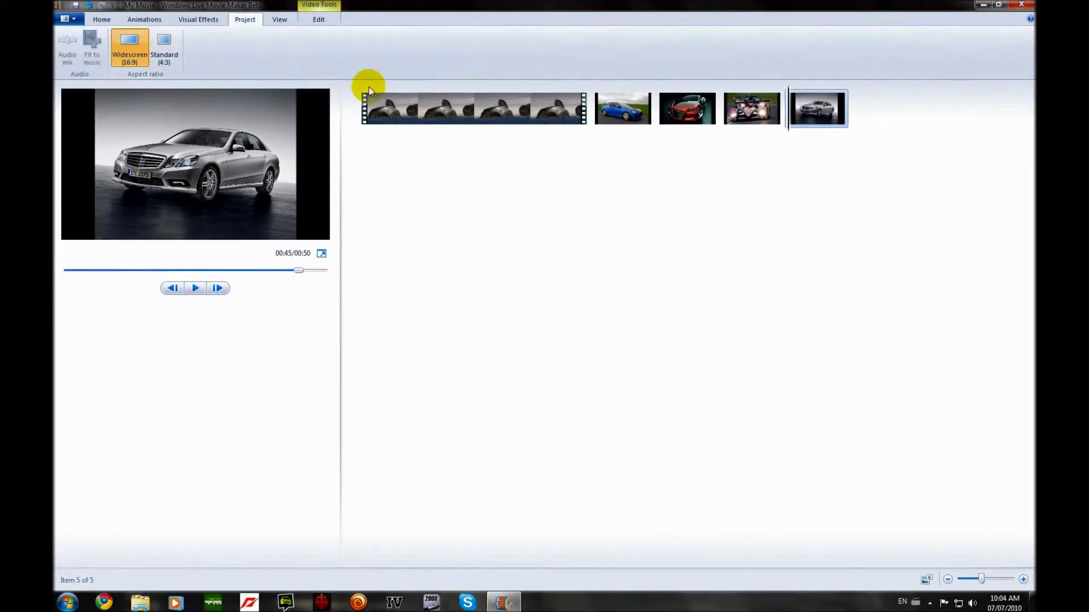
Apply the Contemporary AutoMovie theme and add the Kalimba sample track as its music
left_click(105, 19)
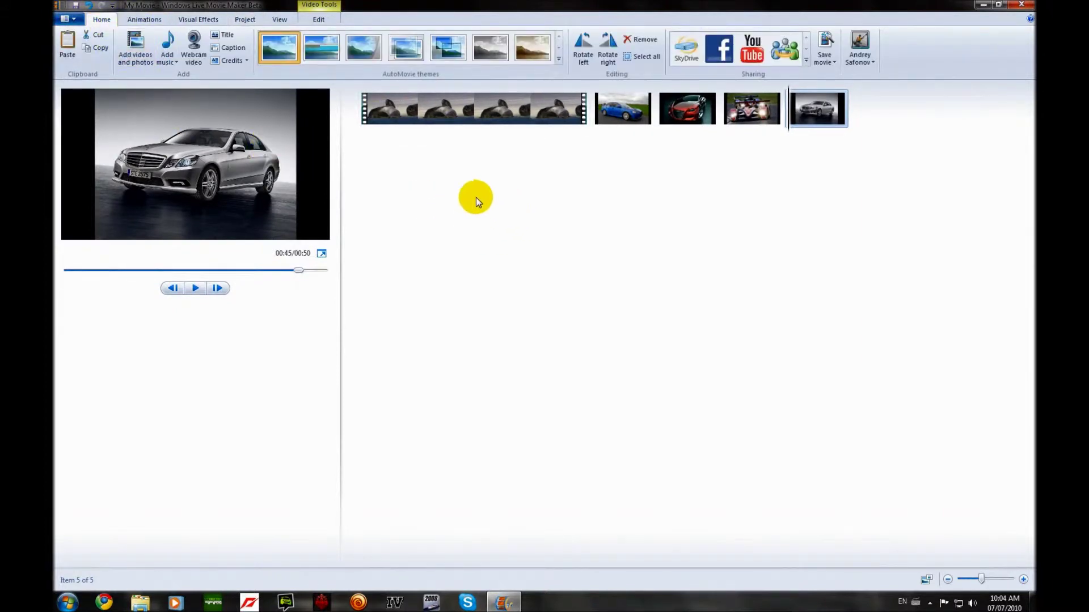
left_click(328, 60)
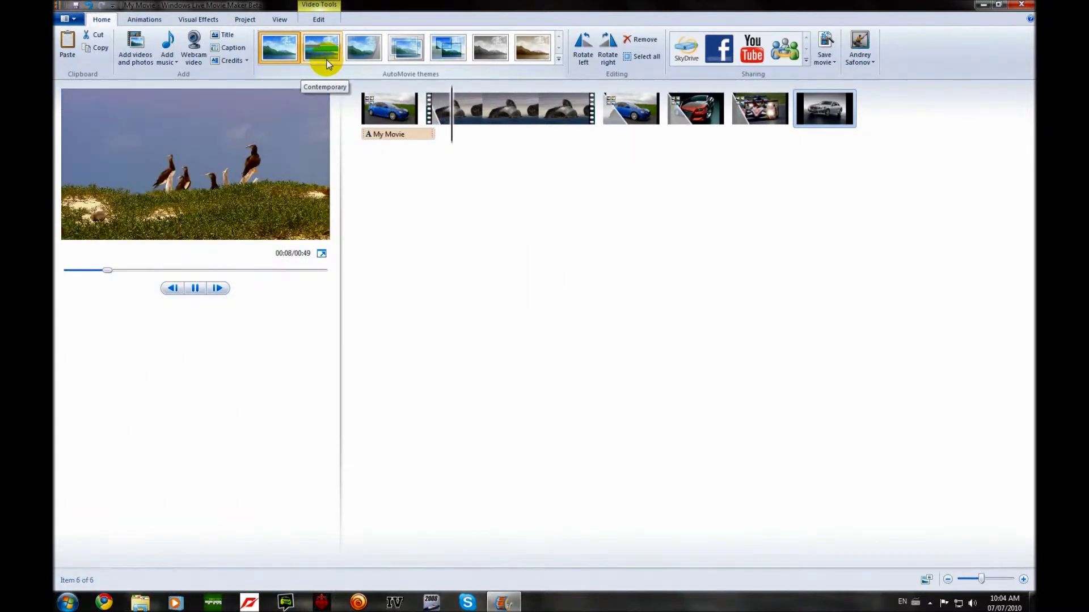
left_click(327, 63)
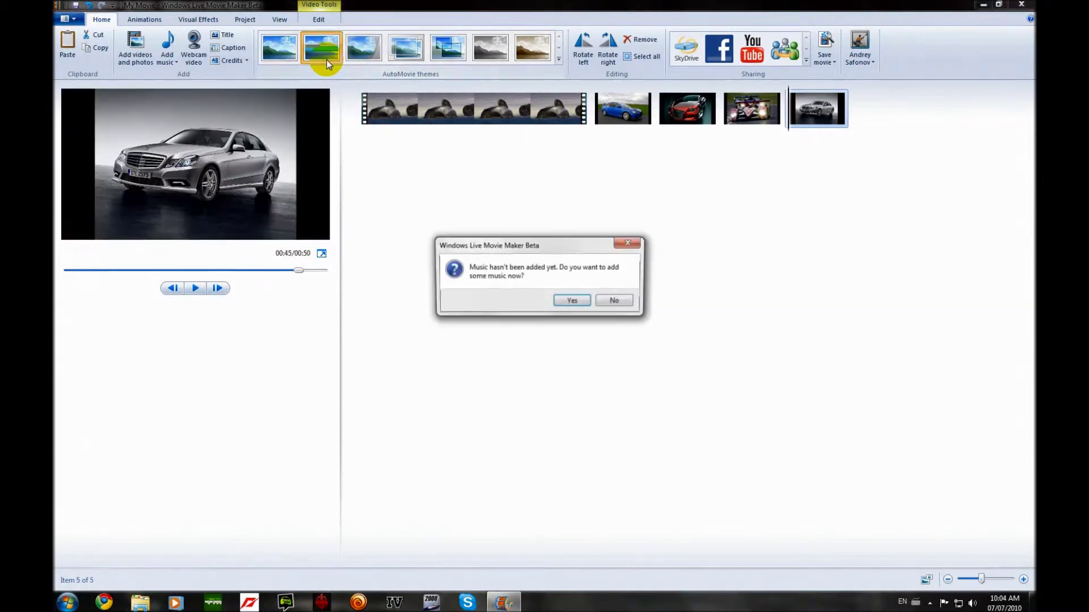
left_click(573, 301)
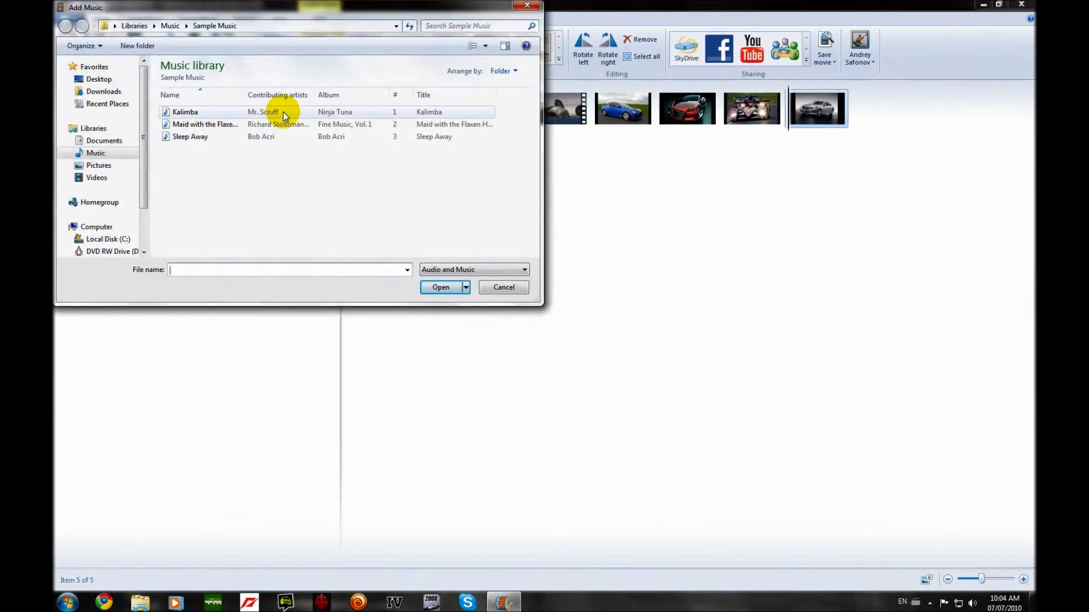
left_click(283, 112)
left_click(436, 289)
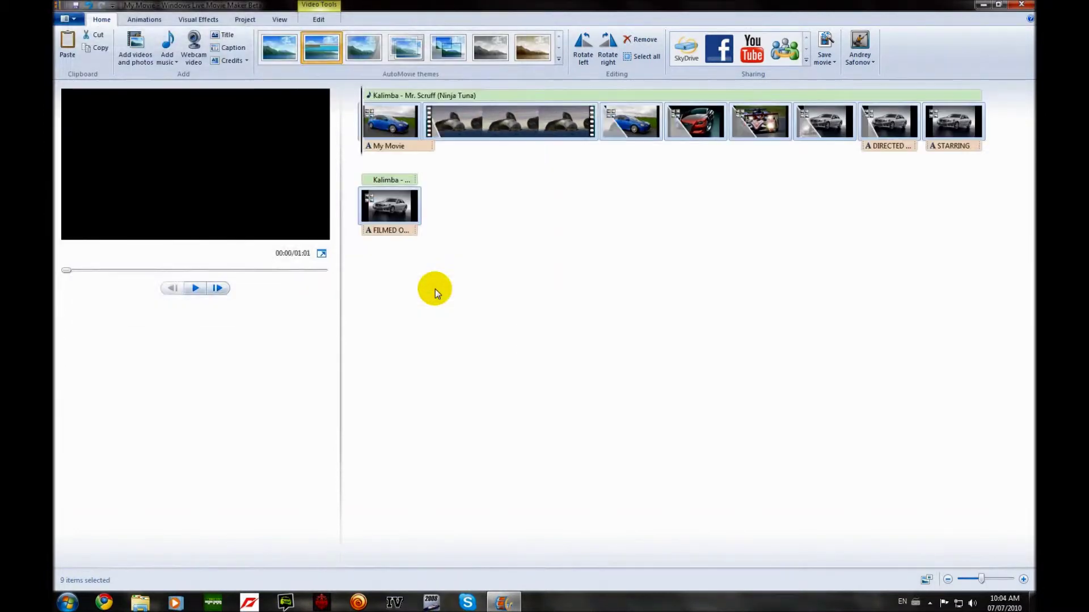
Replace the opening "My Movie" title text with "Your Computer Wiz"
left_click(383, 145)
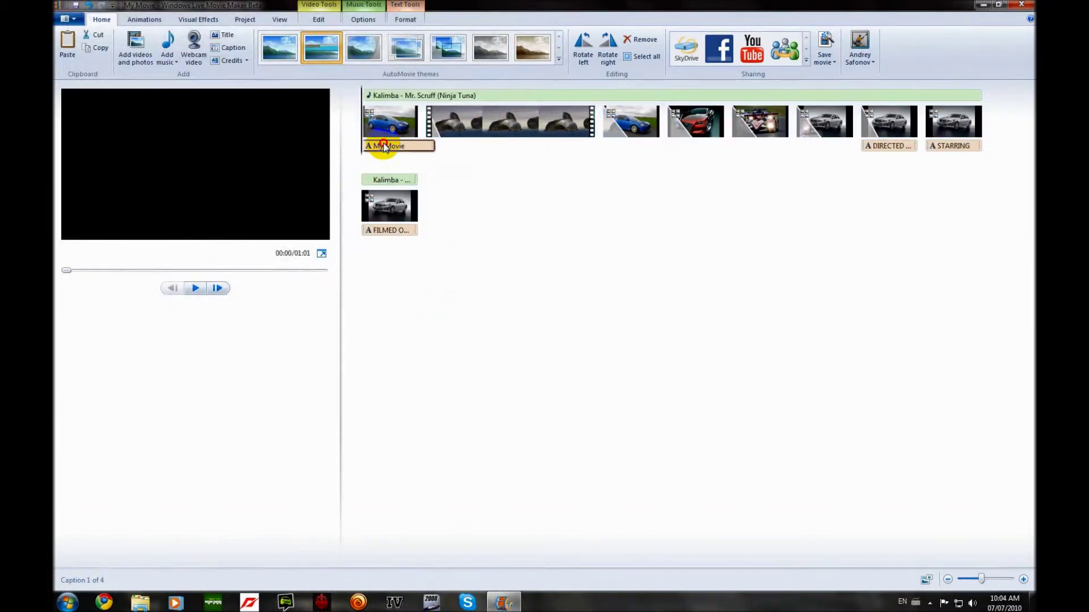
left_click(220, 211)
left_click_drag(220, 211, 117, 207)
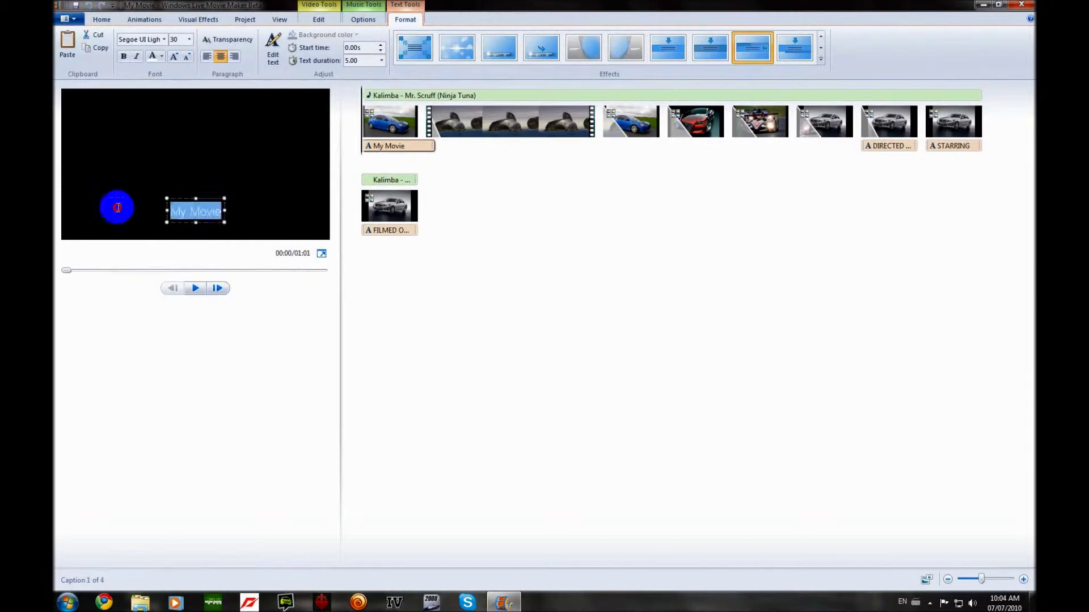
type("Y")
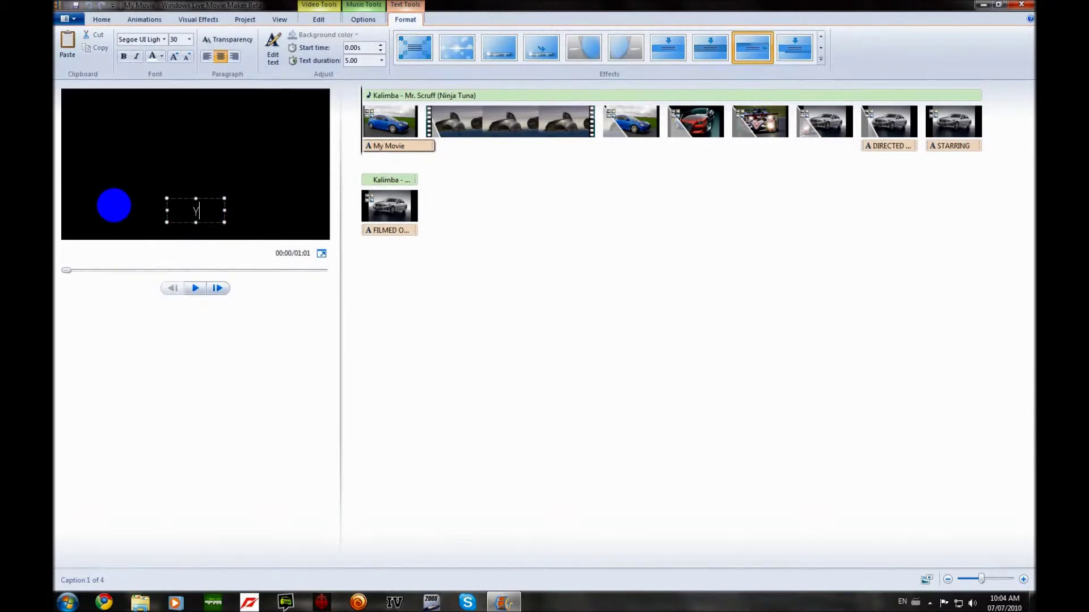
type("our Computer Wiz")
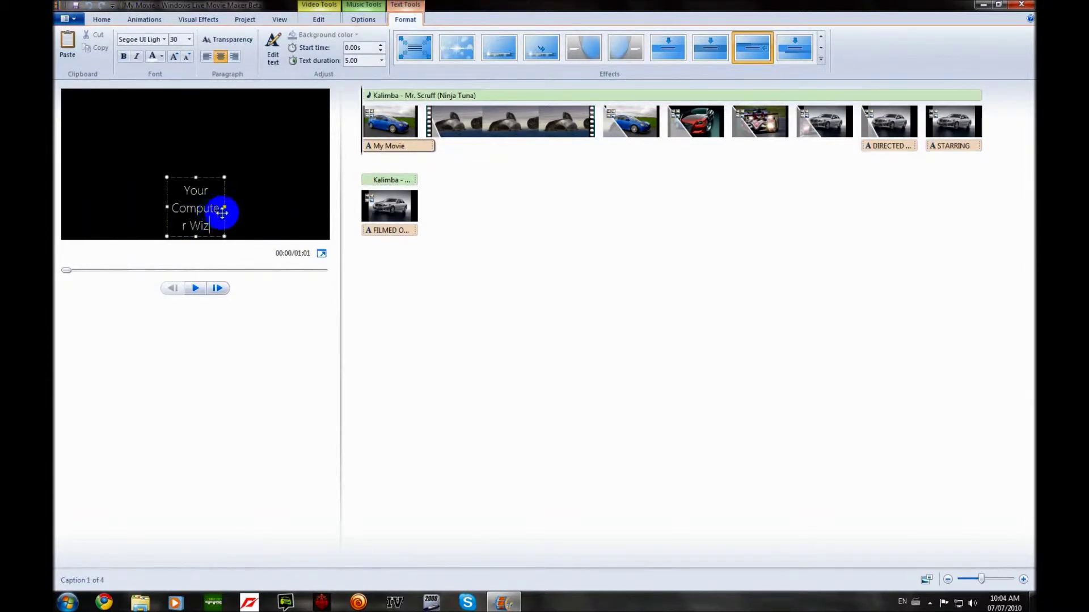
Widen the opening title's text box so "Your Computer Wiz" fits on two lines, and centre it horizontally in the frame
left_click_drag(226, 208, 263, 204)
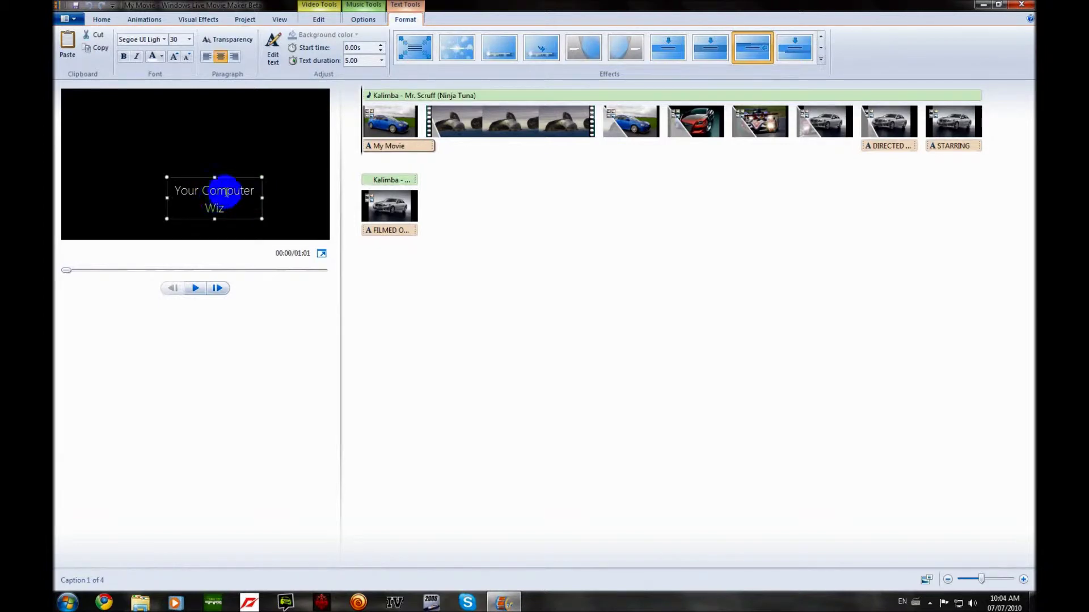
mouse_move(219, 175)
left_mouse_down()
mouse_move(199, 97)
mouse_move(215, 111)
mouse_move(217, 180)
mouse_move(200, 180)
left_mouse_up()
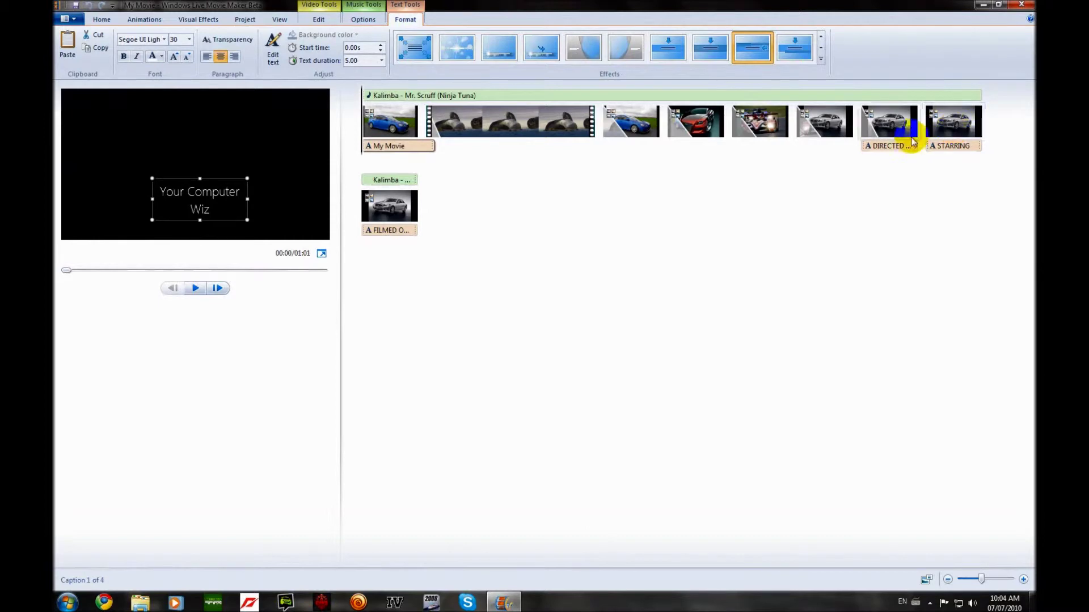
Replace the placeholder name in the "DIRECTED BY" credit with the director's name
left_click(889, 145)
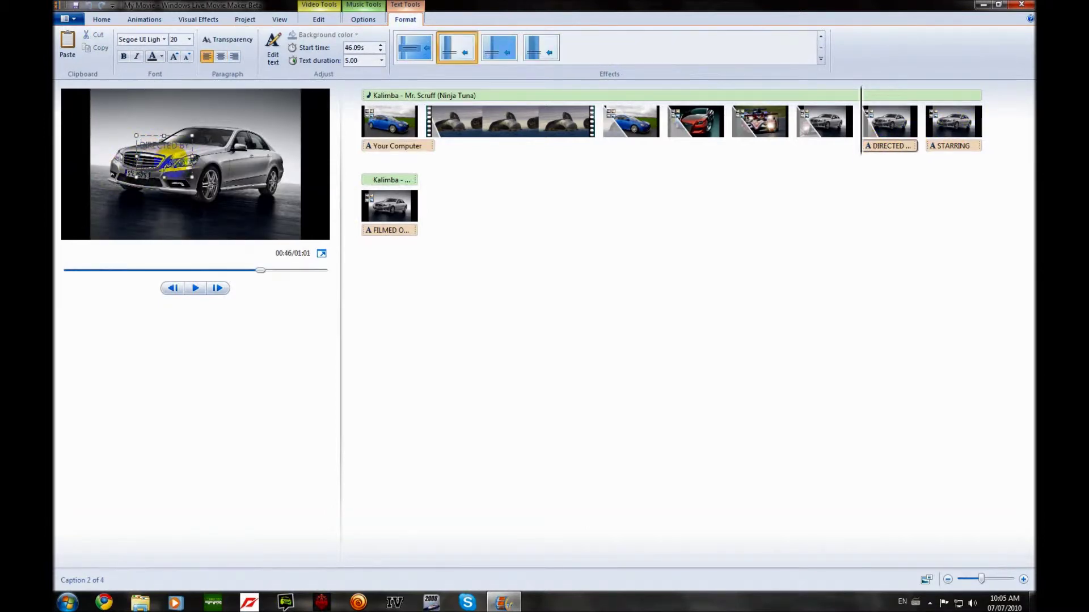
left_click_drag(181, 159, 117, 155)
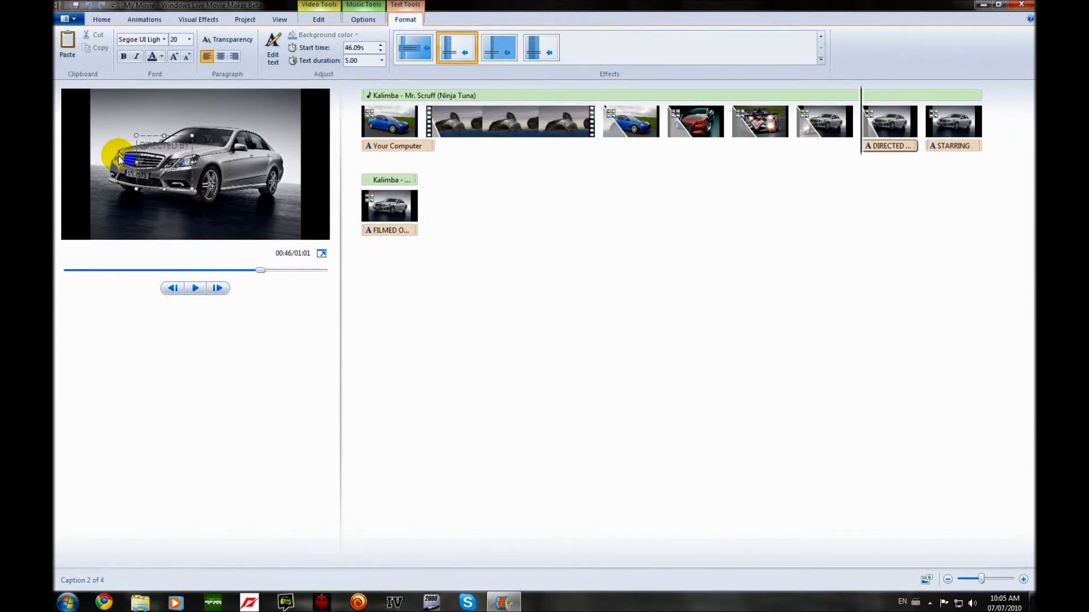
left_click(403, 19)
Replace "Enter your cast here" in the "STARRING" credit with "Wildlife and Cars"
left_click(956, 147)
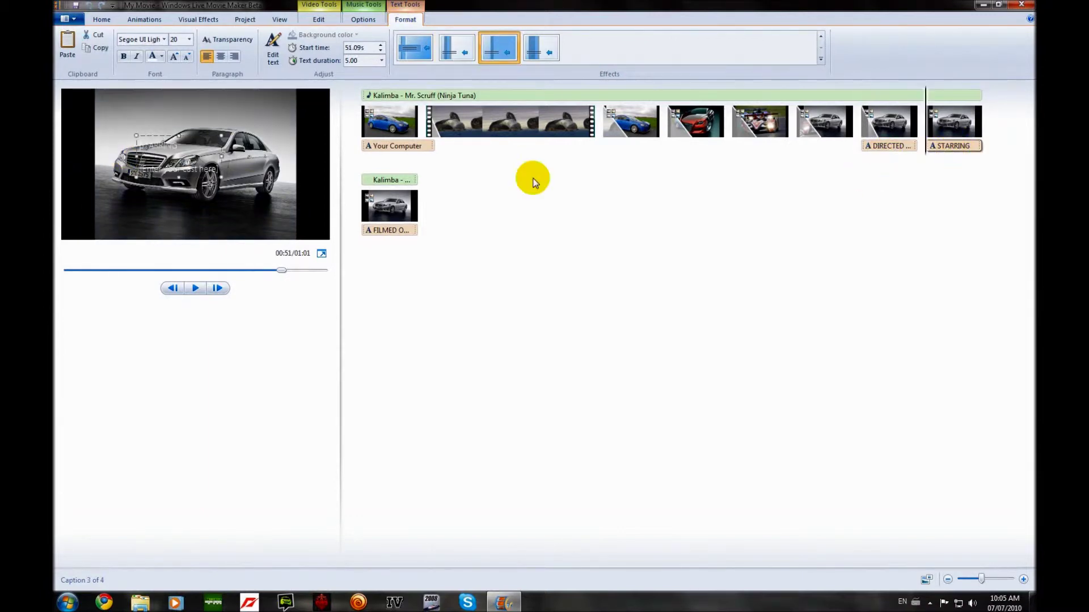
left_click_drag(216, 168, 116, 171)
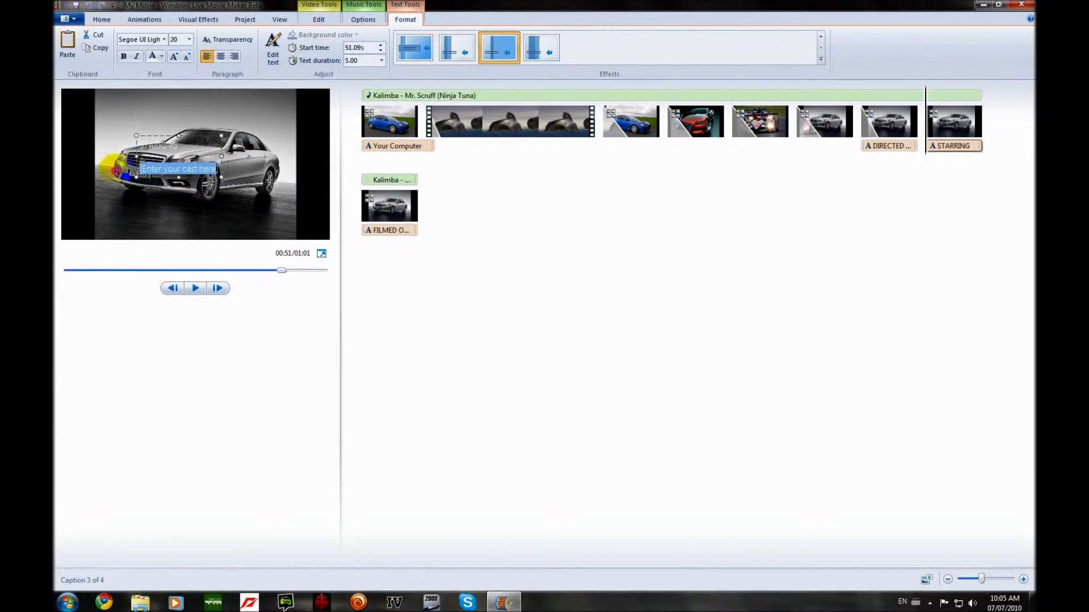
key("Delete")
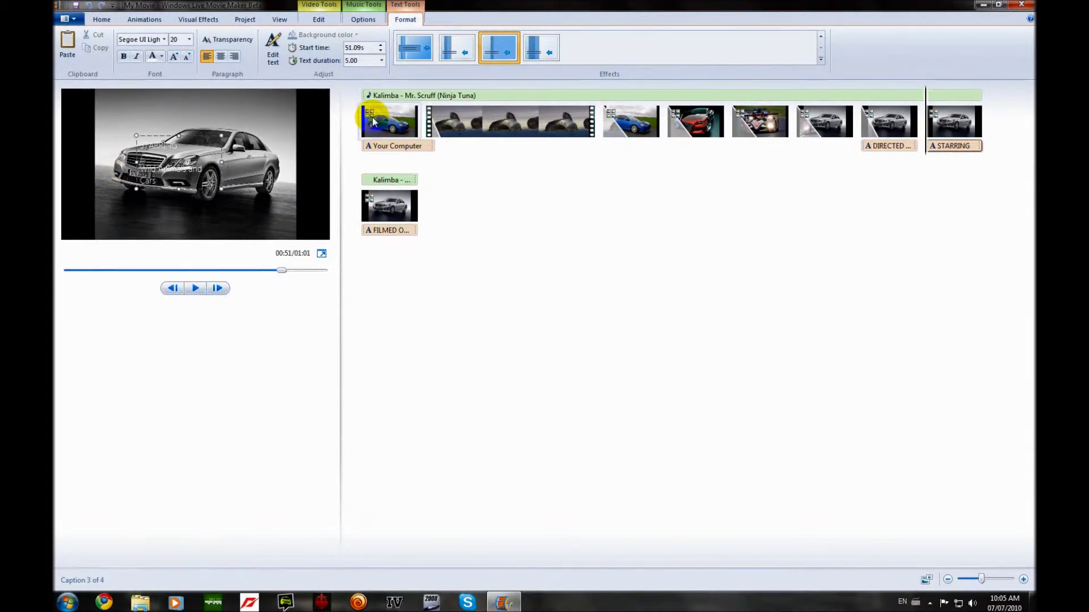
Remove the filming-location credit caption under the last picture
left_click(403, 229)
right_click(402, 233)
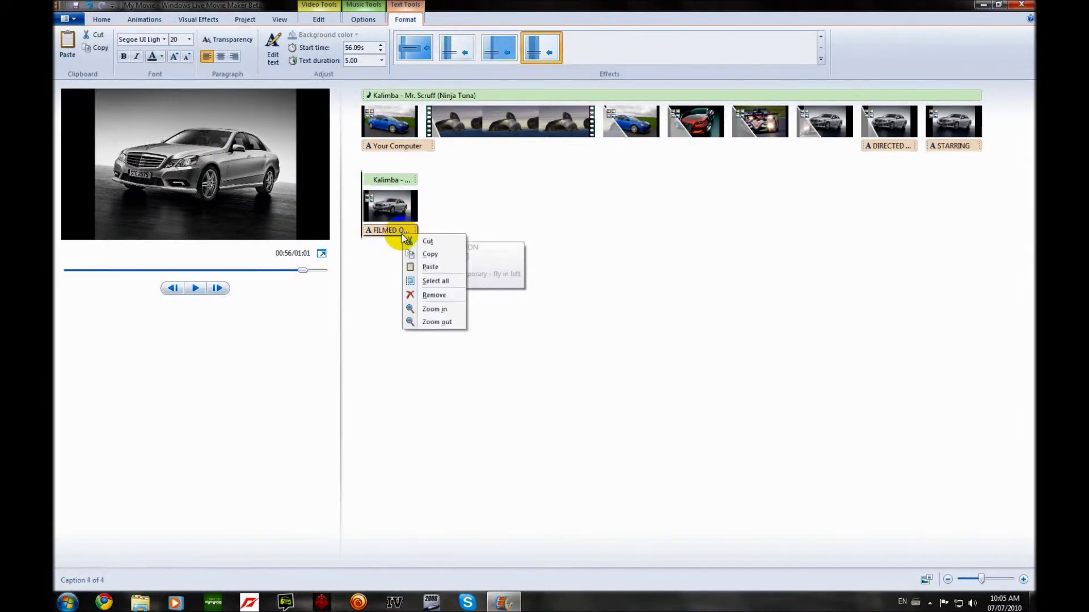
left_click(432, 296)
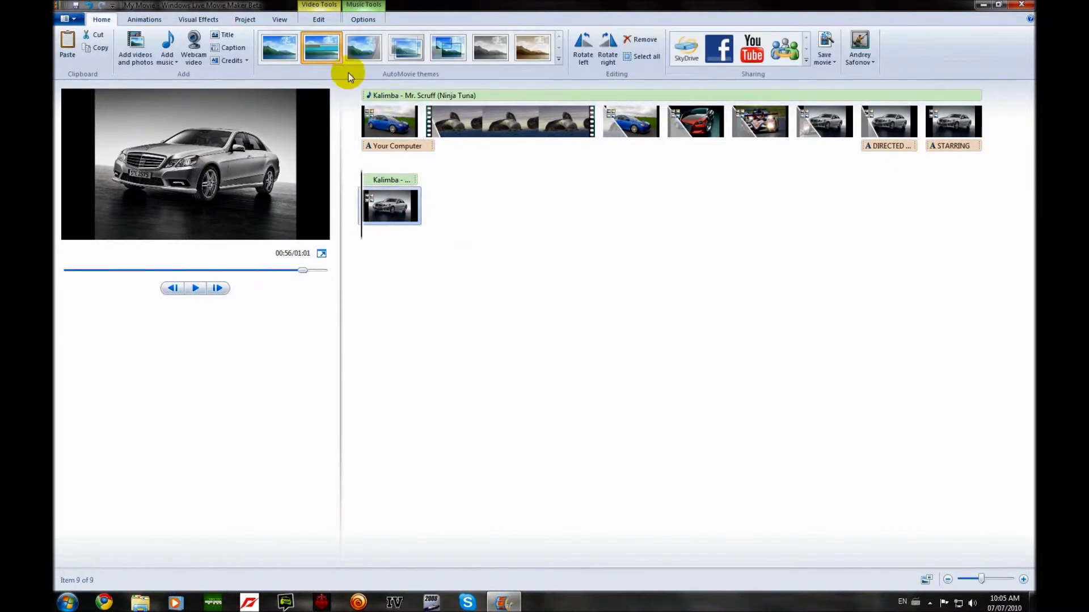
Preview the whole movie from its first clip to the end
left_click(374, 111)
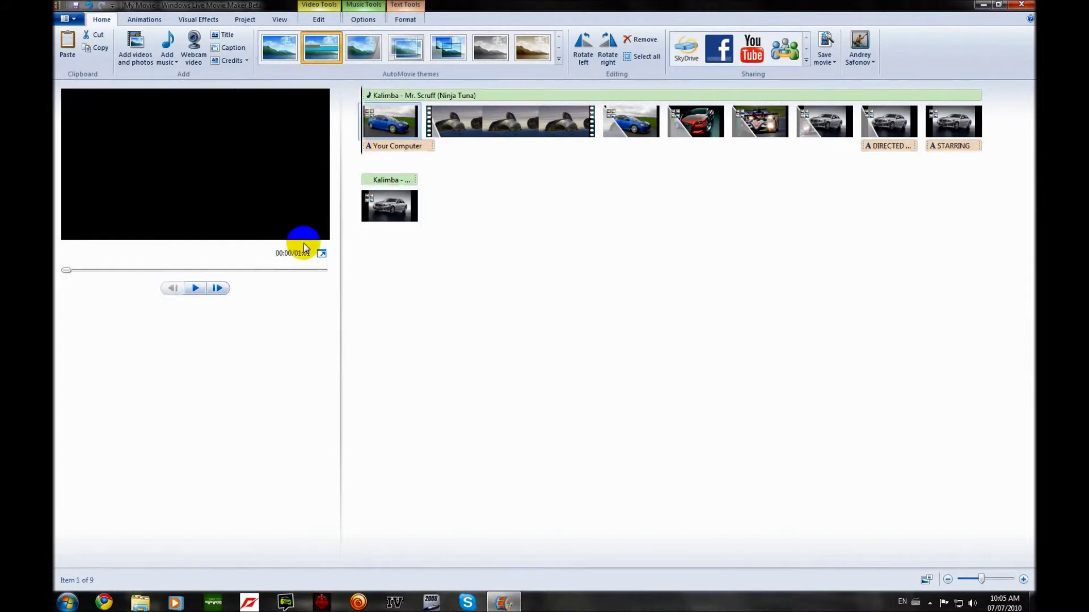
left_click(196, 288)
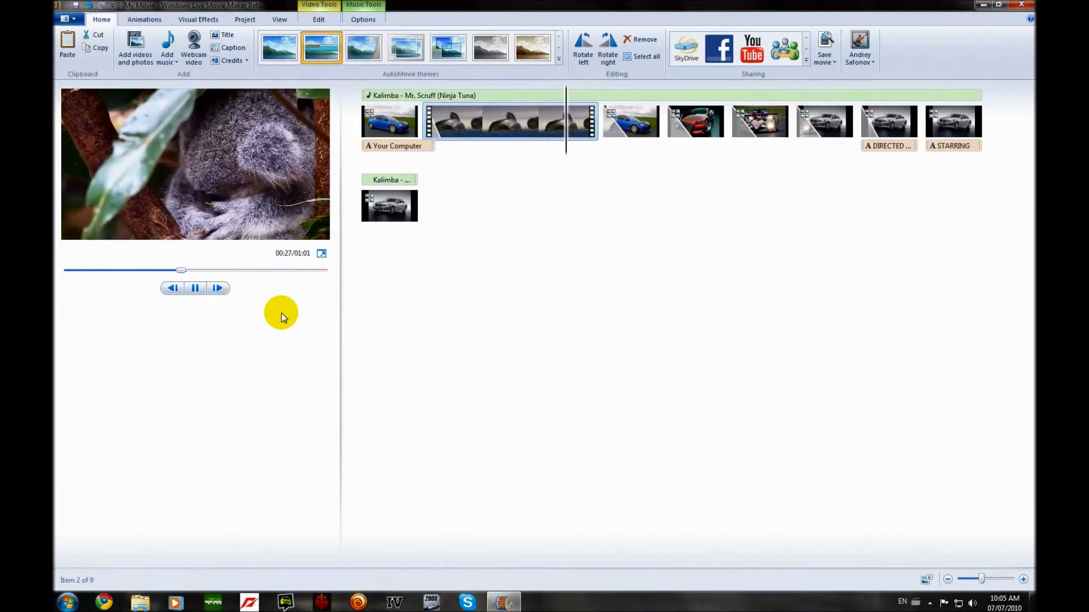
key("space")
key("space")
key("space")
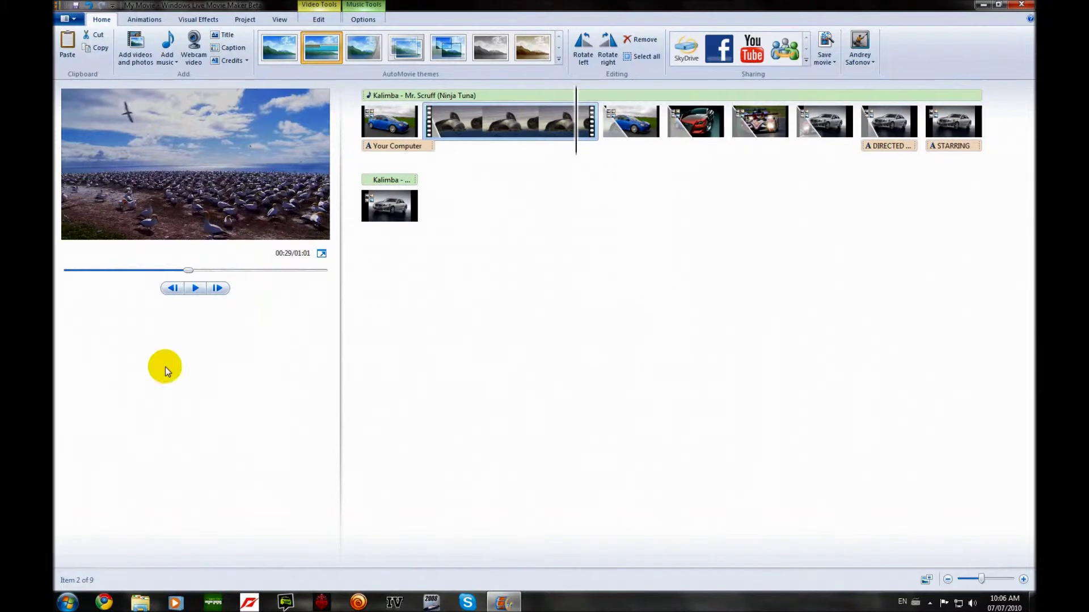
left_click(194, 290)
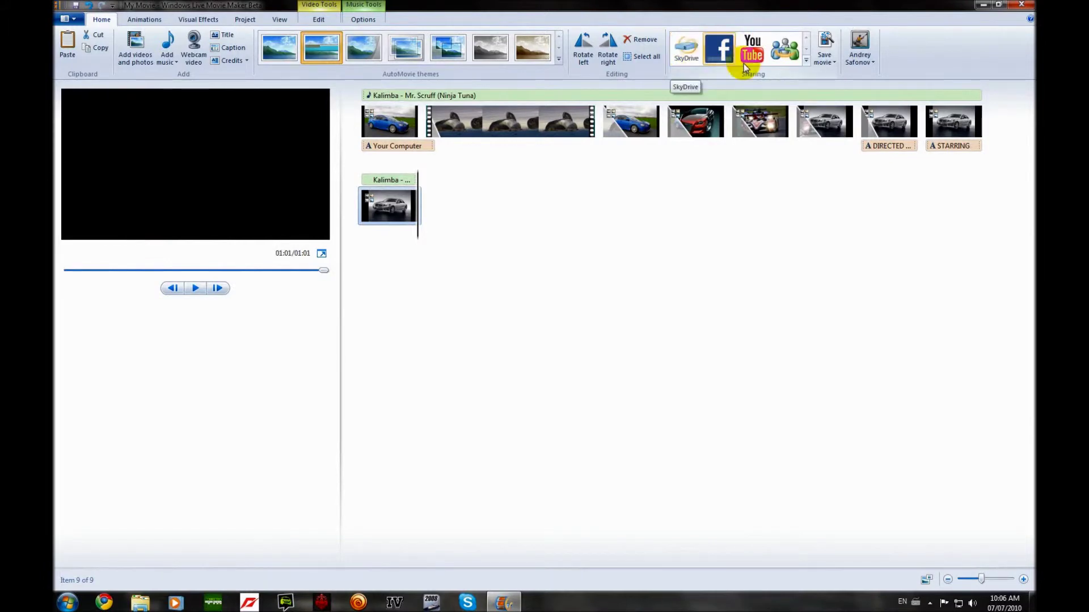
Save the movie as the Windows Media Video file "My Movie" in My Videos, and play the exported file
left_click(825, 59)
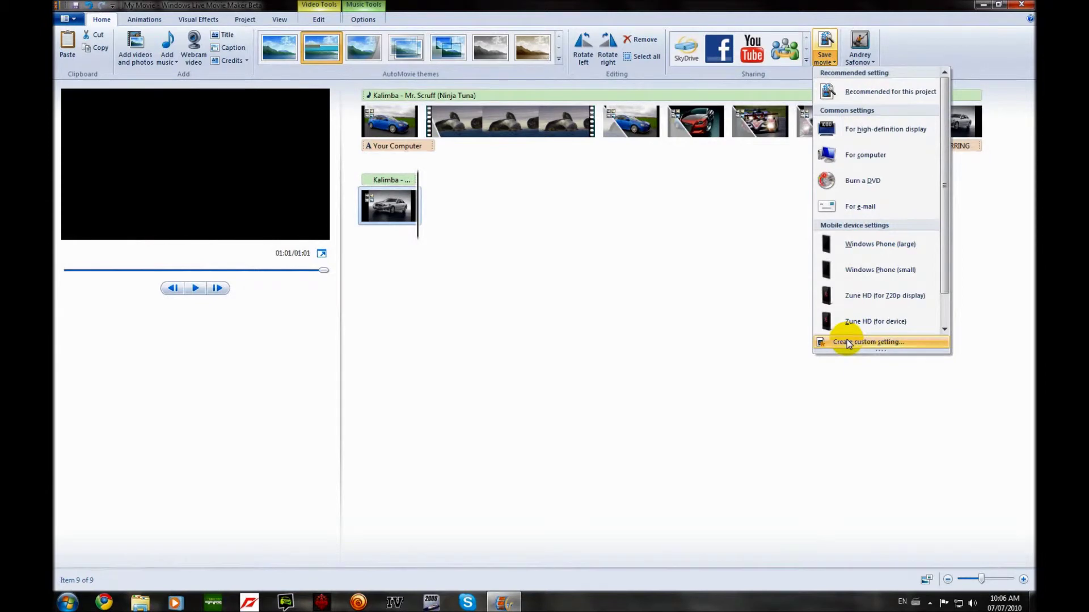
left_click(864, 141)
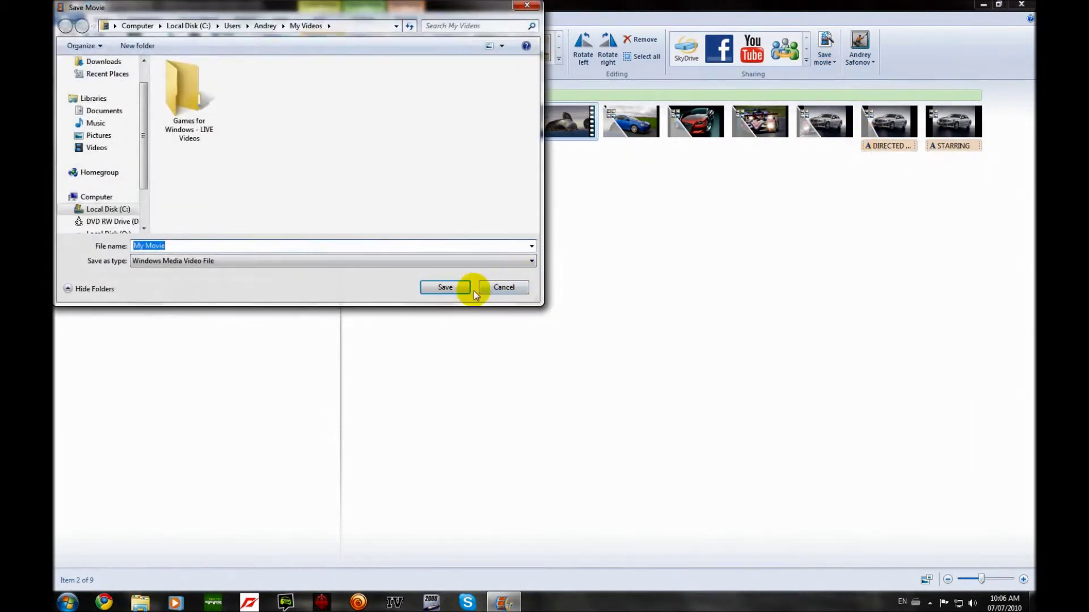
left_click(433, 289)
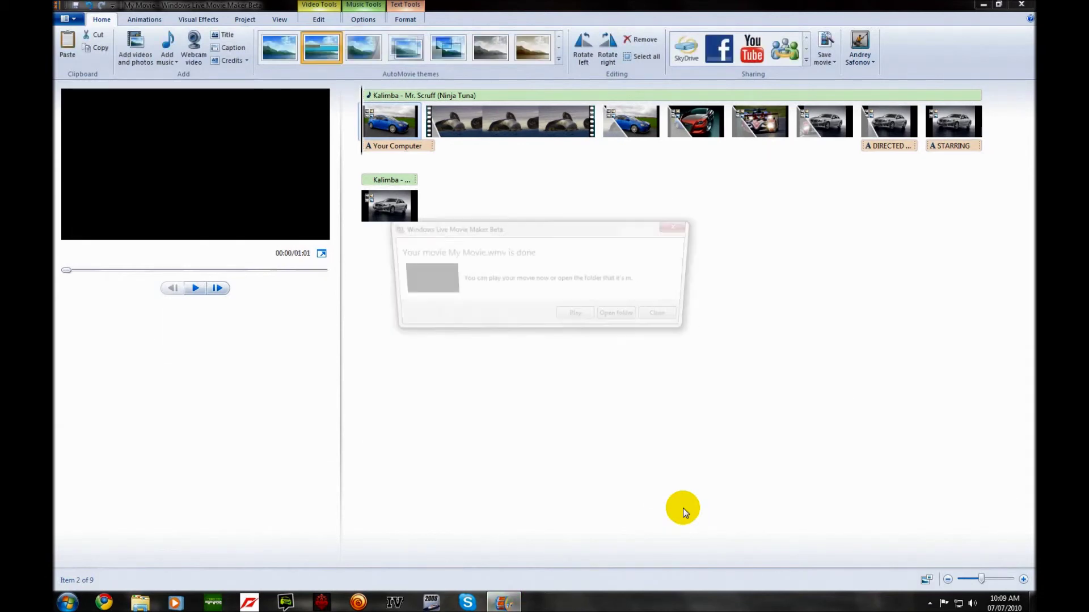
left_click(576, 319)
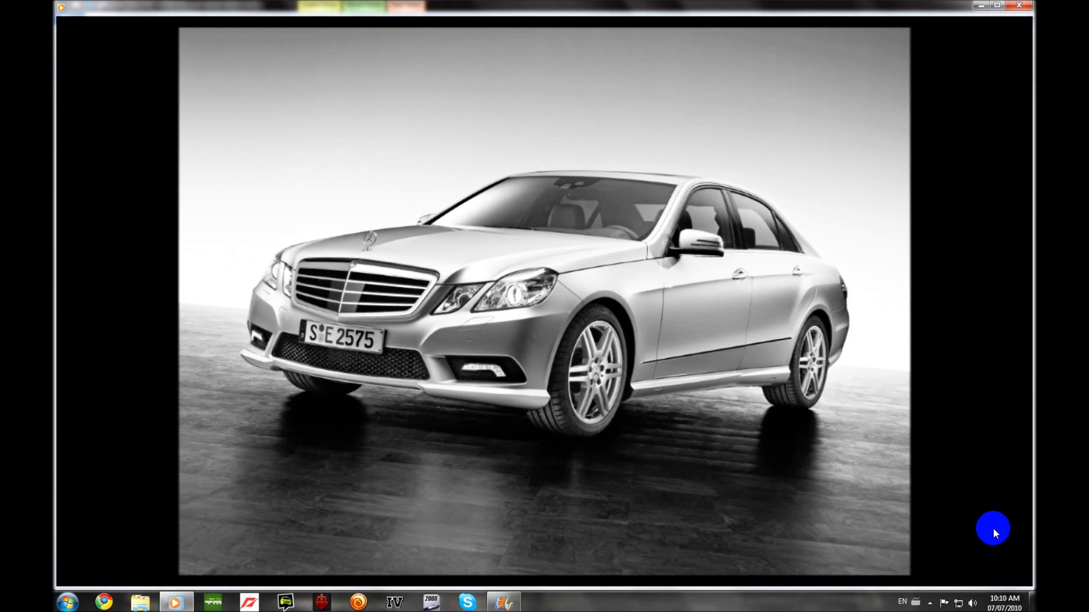
mouse_move(982, 414)
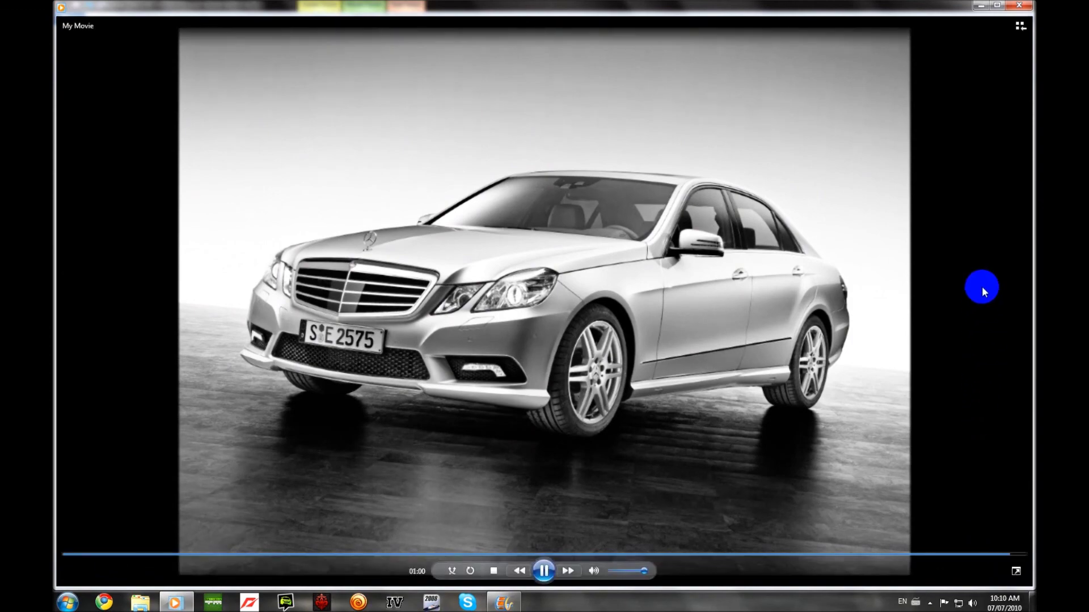